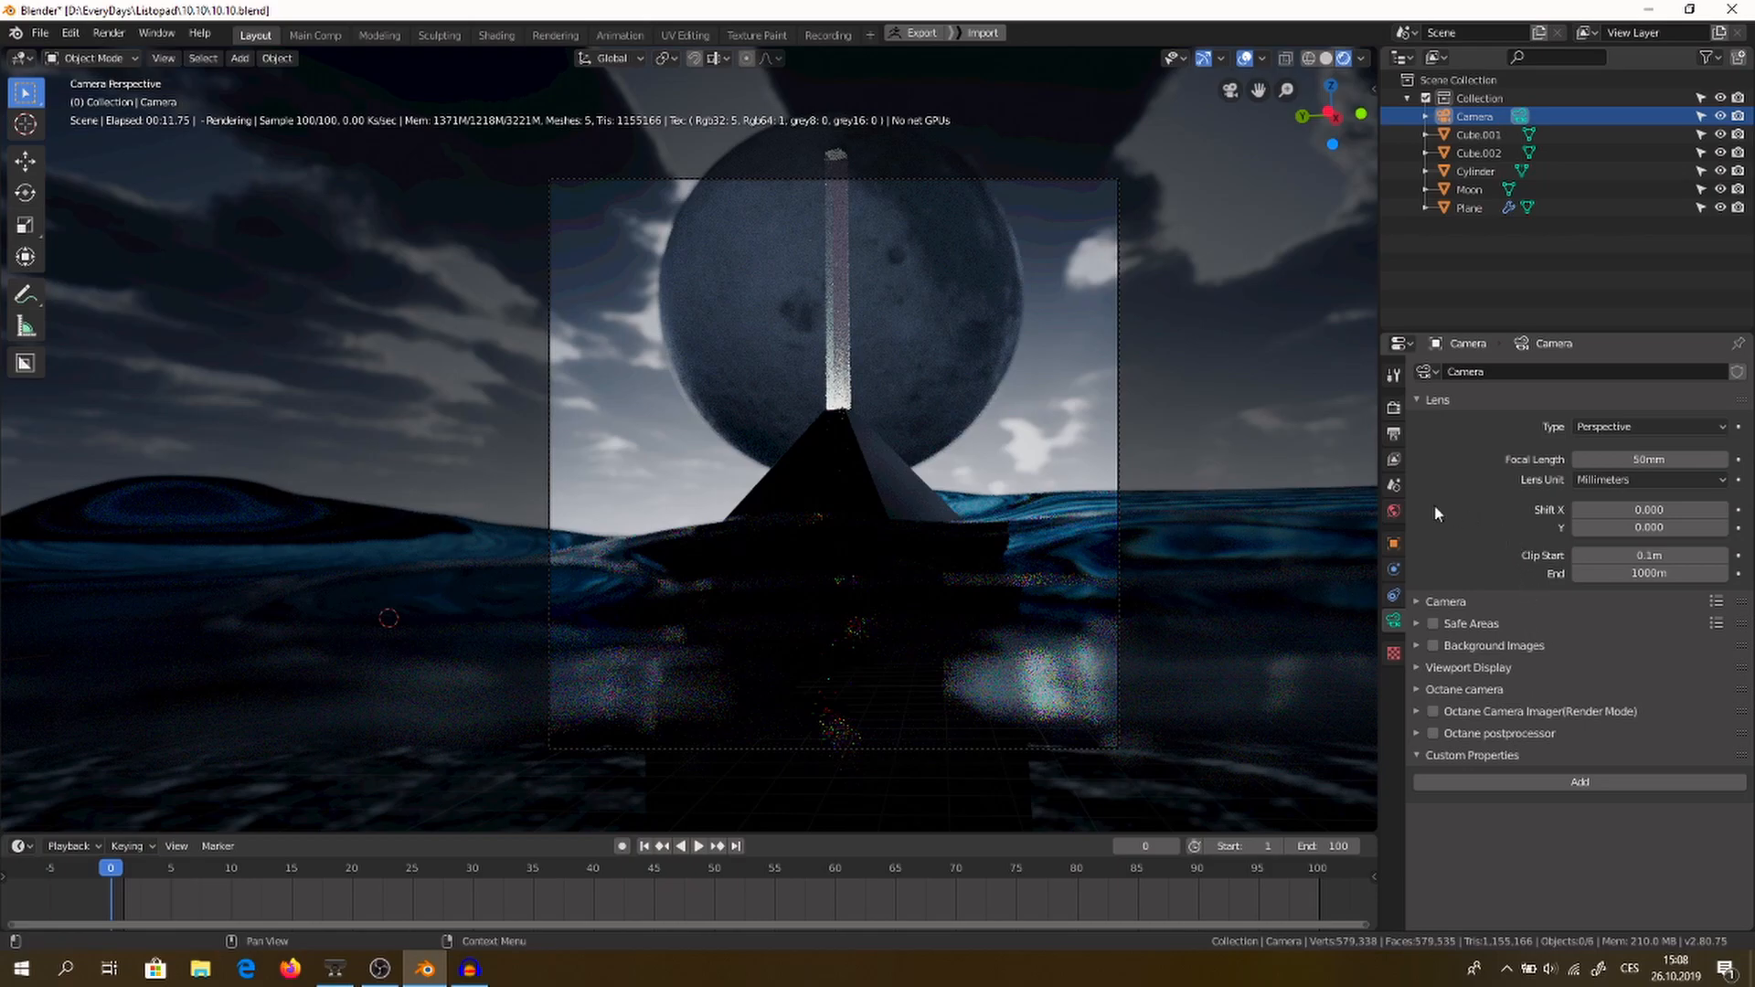
- Select the scene camera and examine its Octane camera settings, including aperture and depth of field
click(1255, 367)
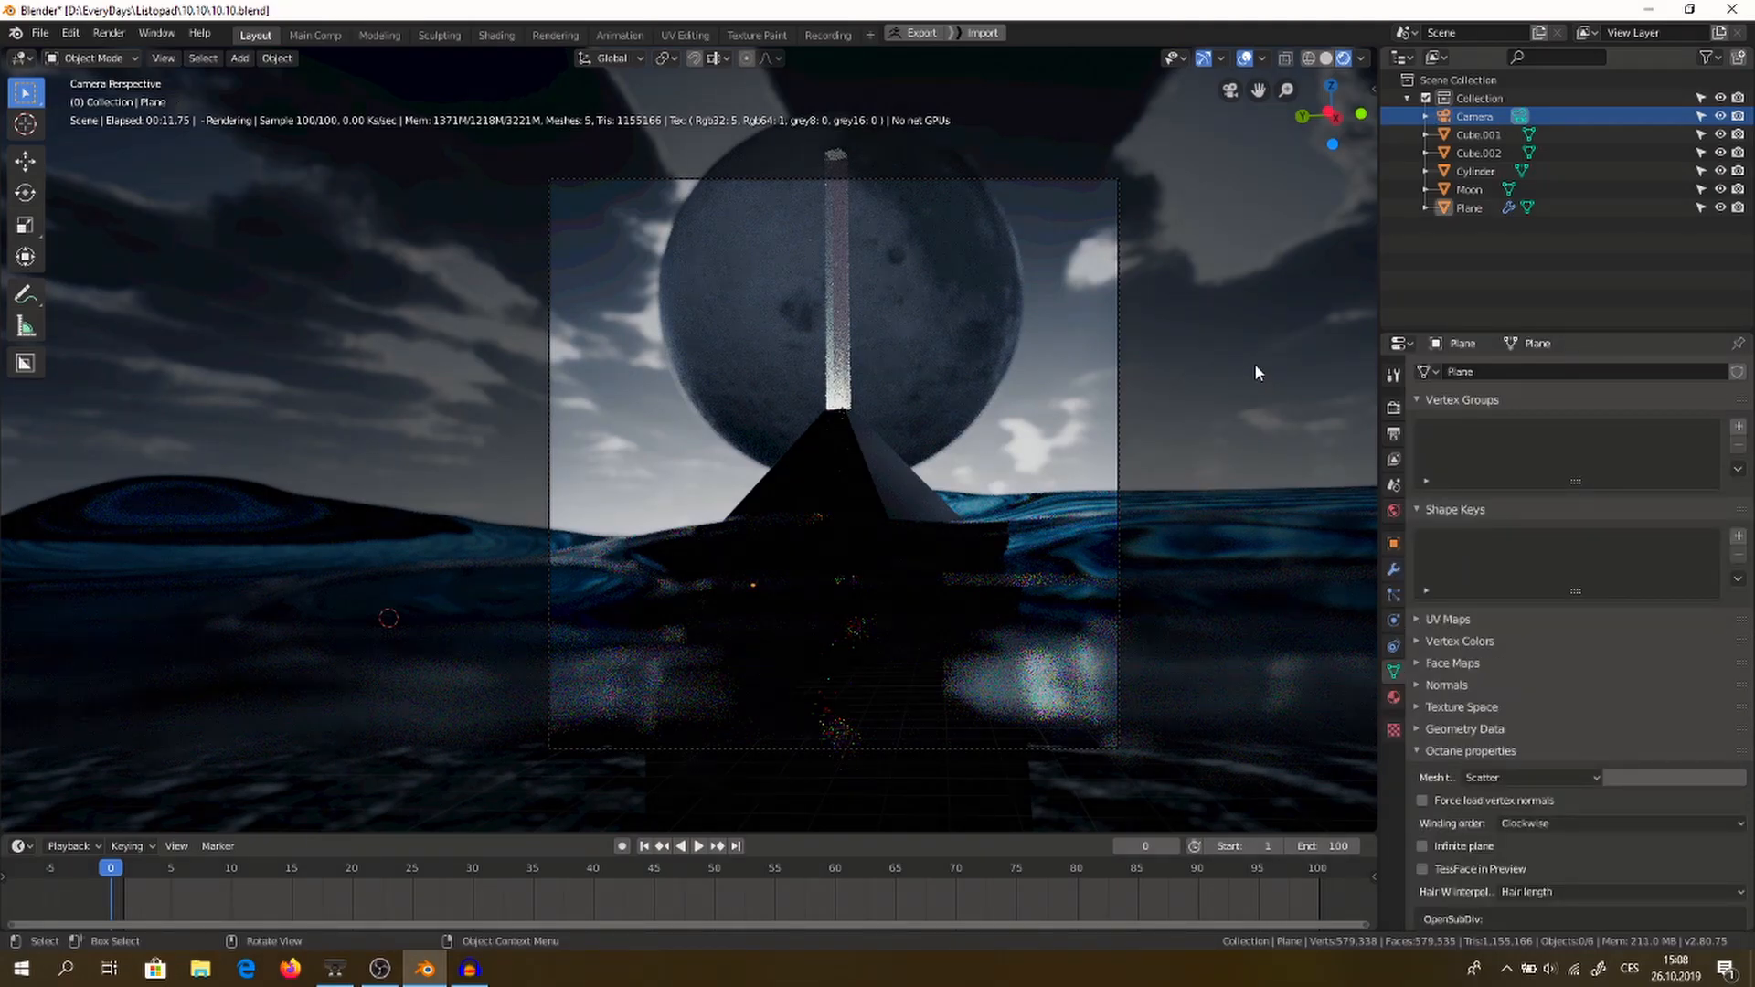
click(1114, 329)
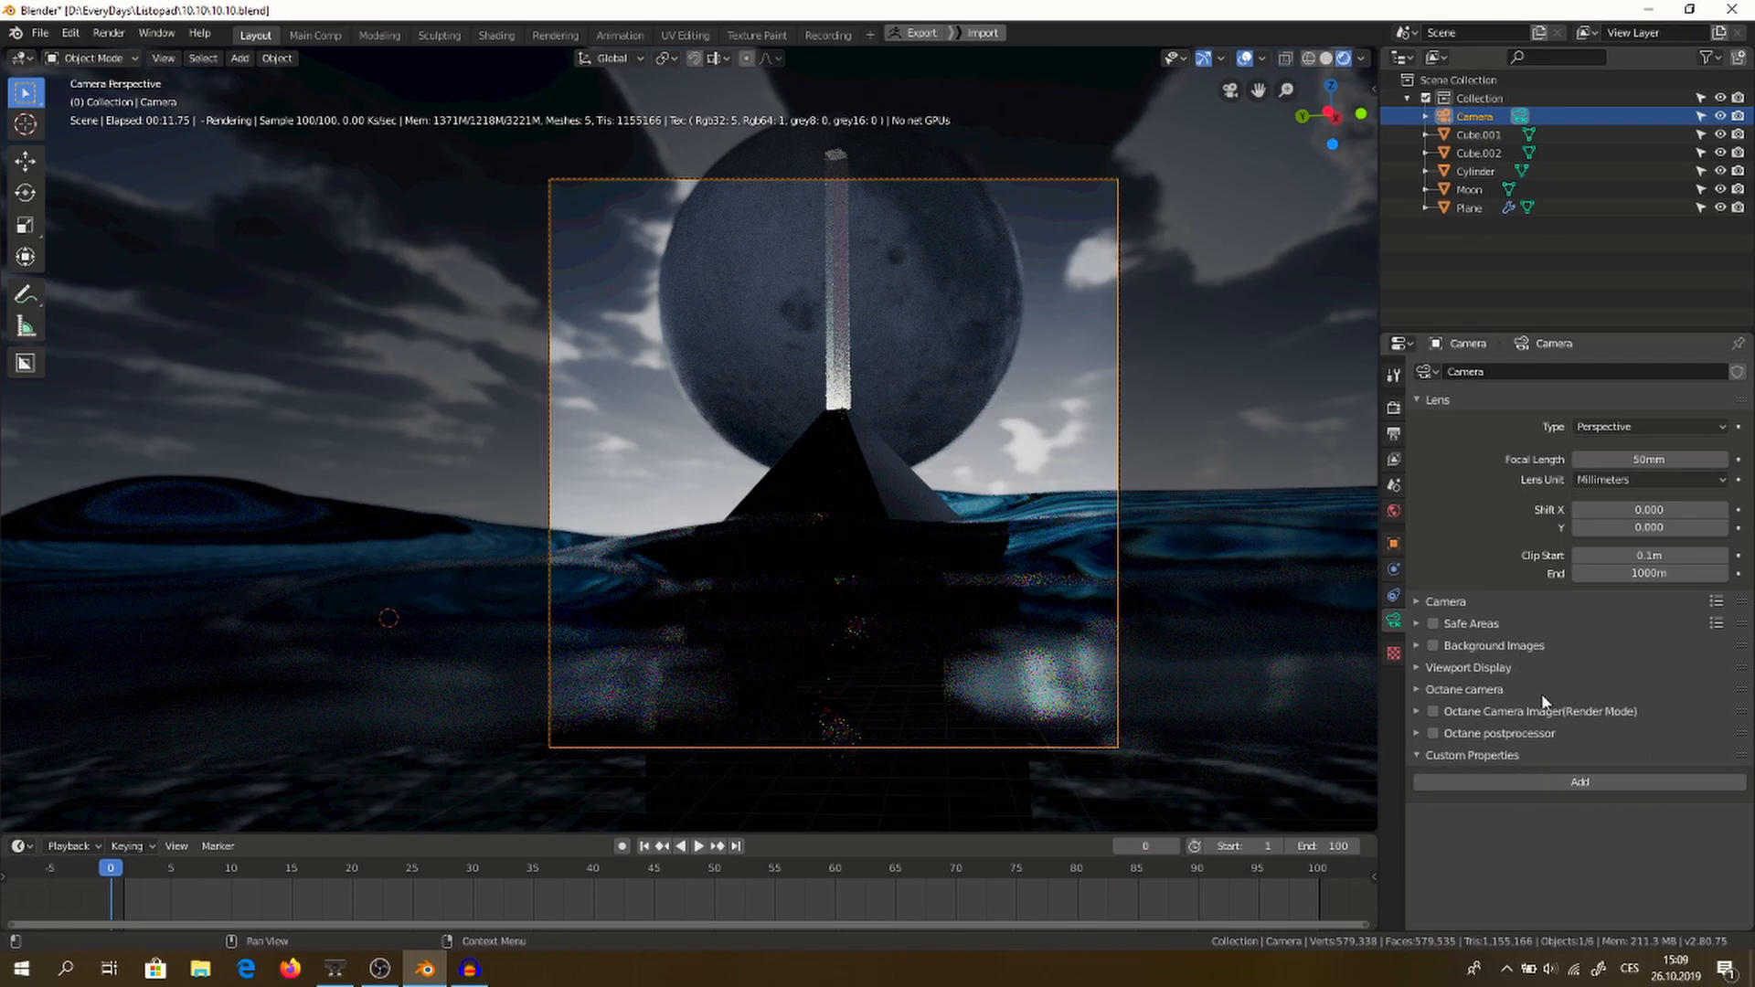
click(1494, 689)
scroll(1494, 690, down, 3)
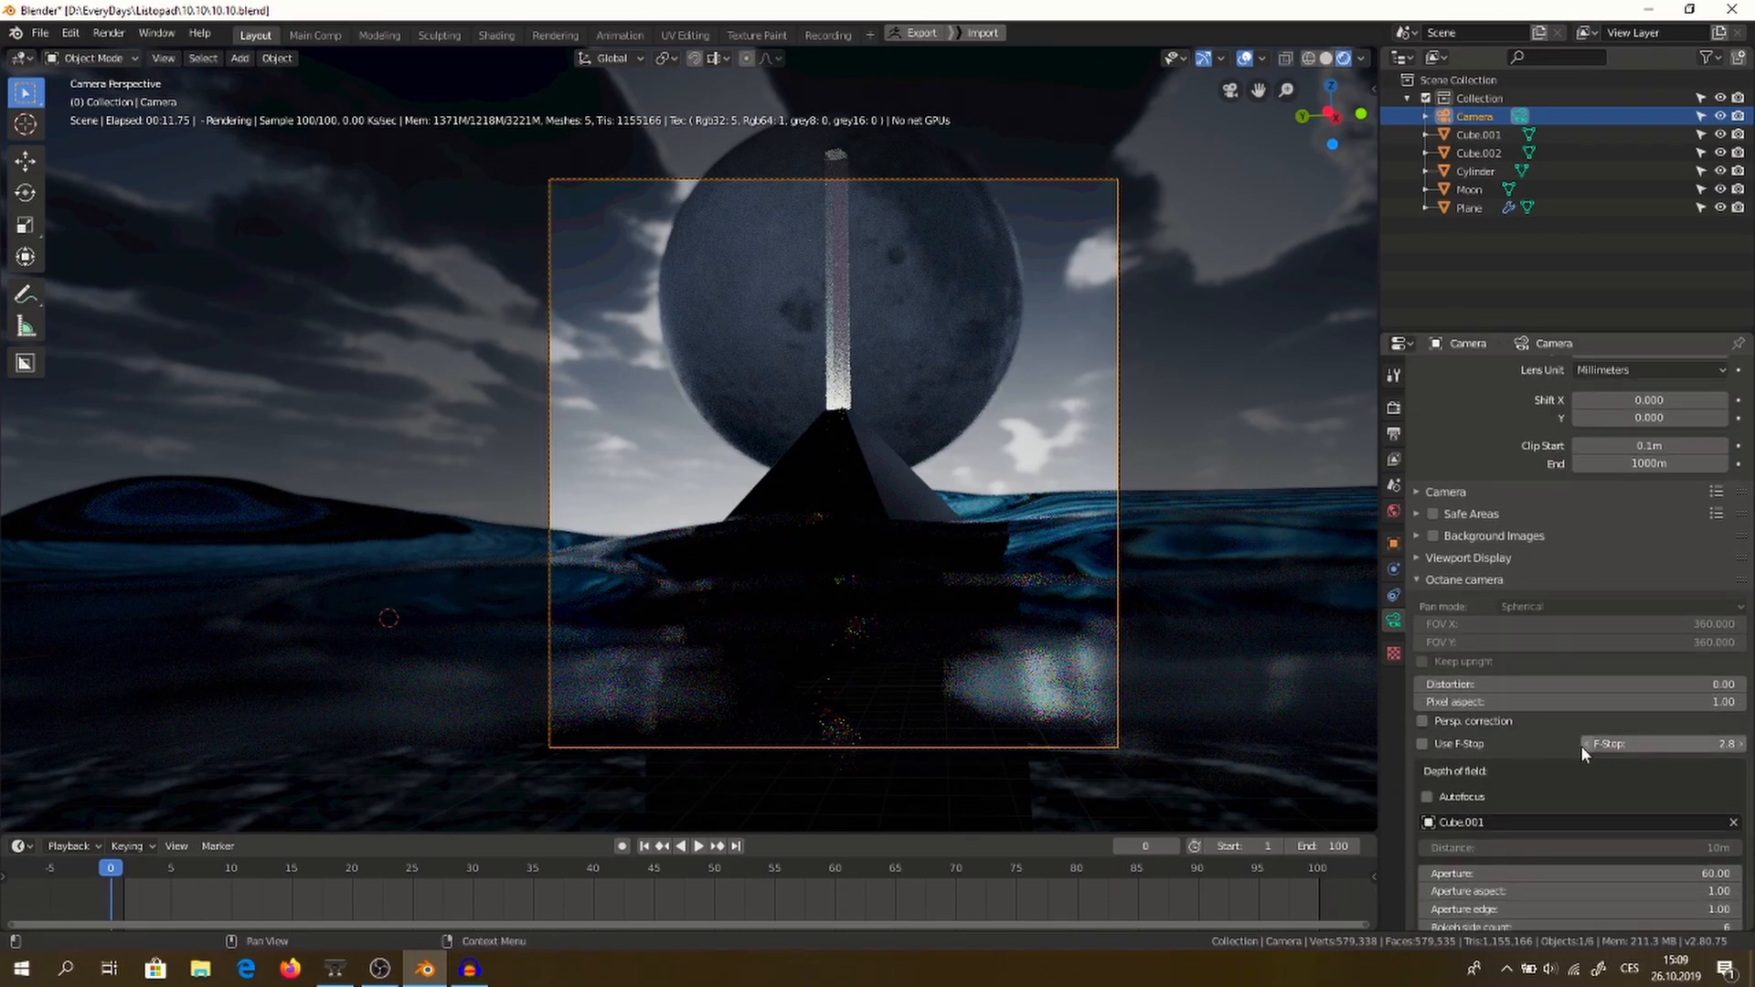
scroll(1487, 633, down, 3)
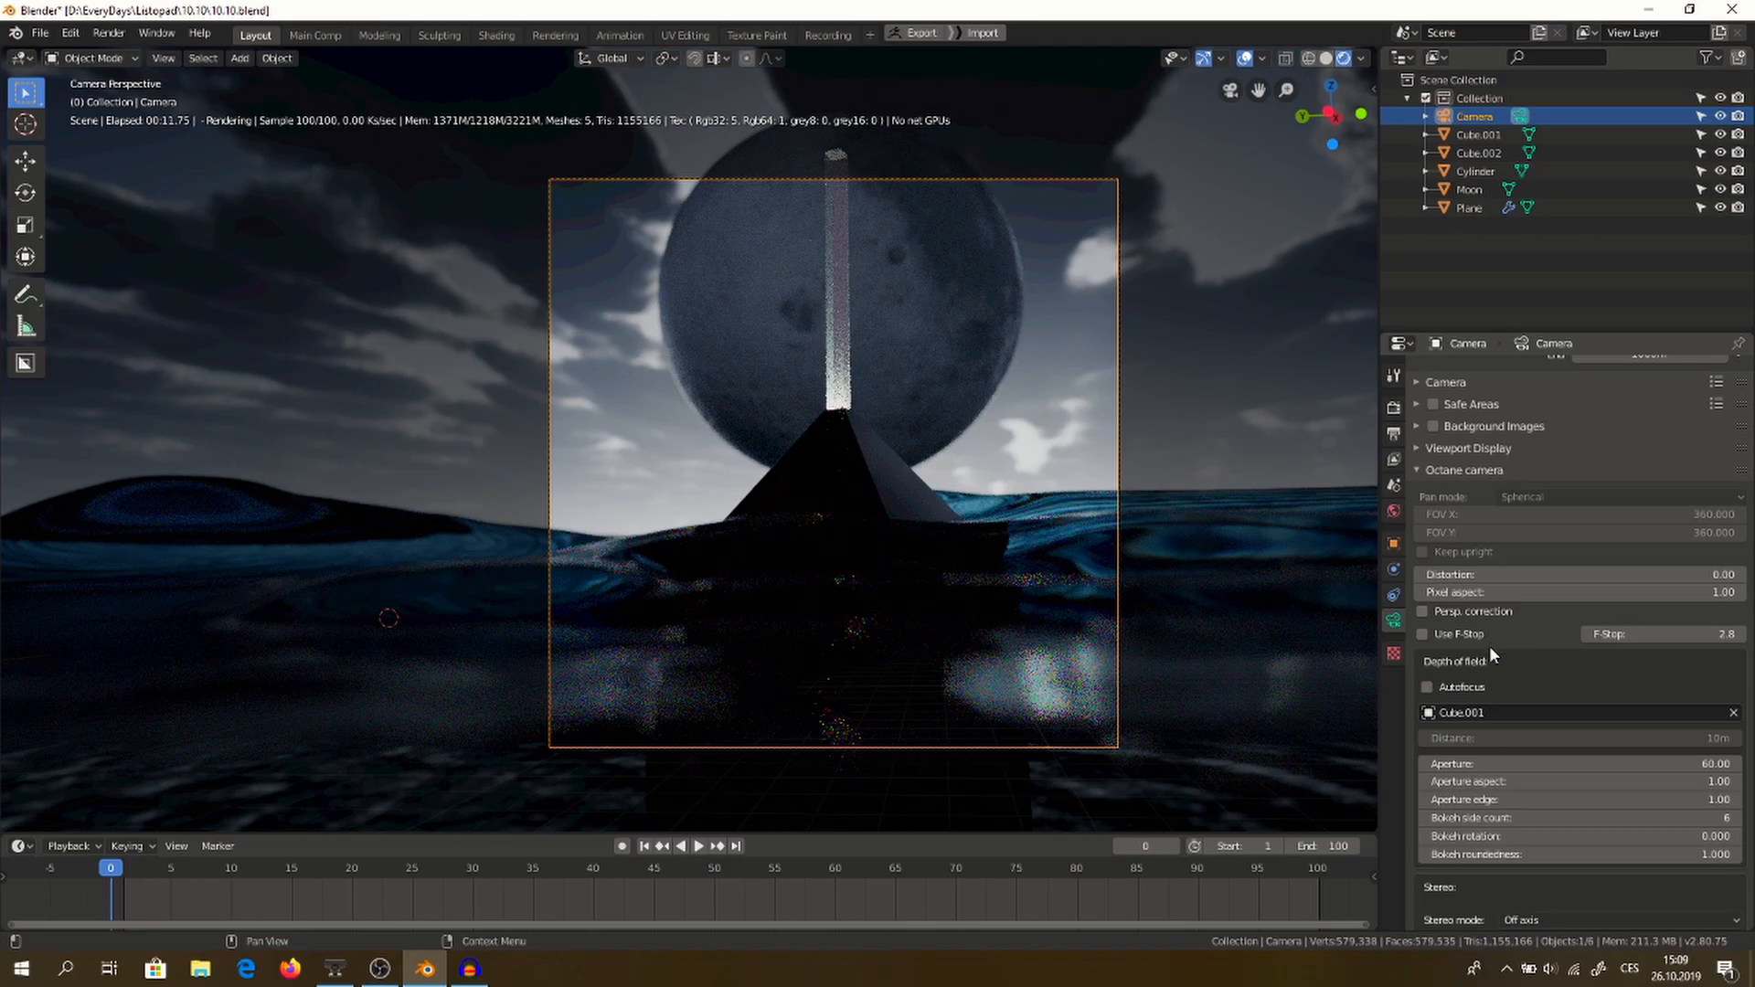
click(1499, 474)
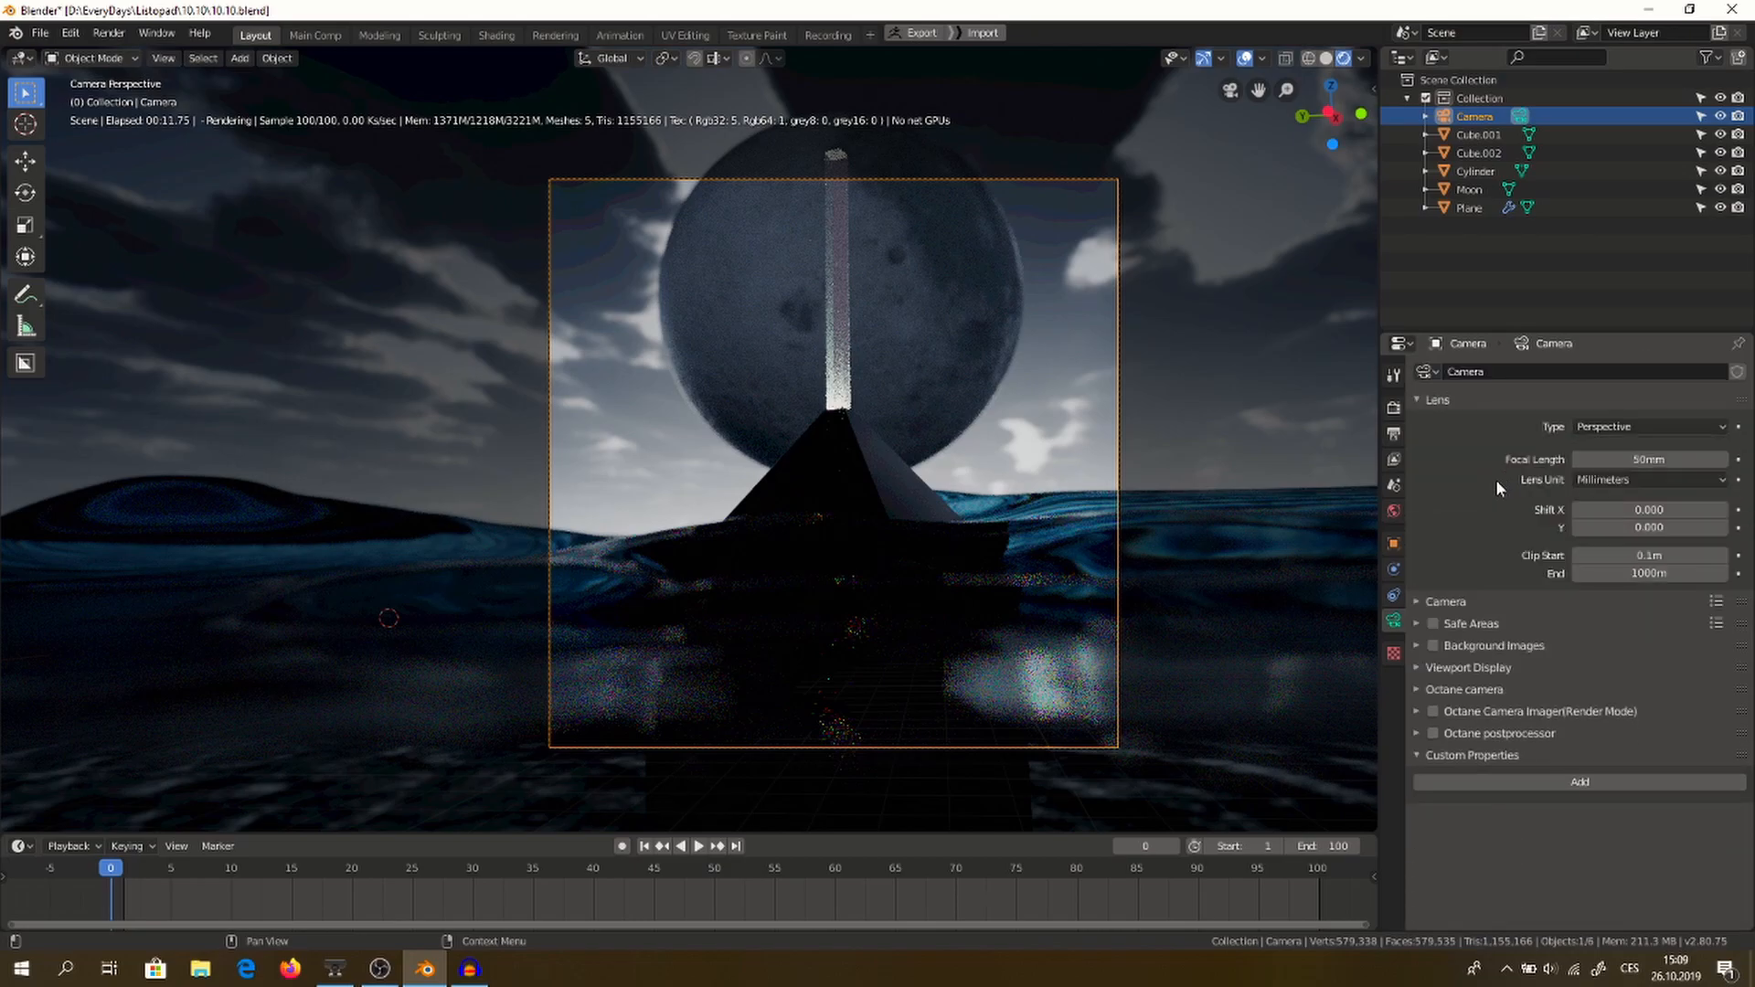
- Enable the Octane Camera Imager (Render Mode) for the selected camera
click(1511, 714)
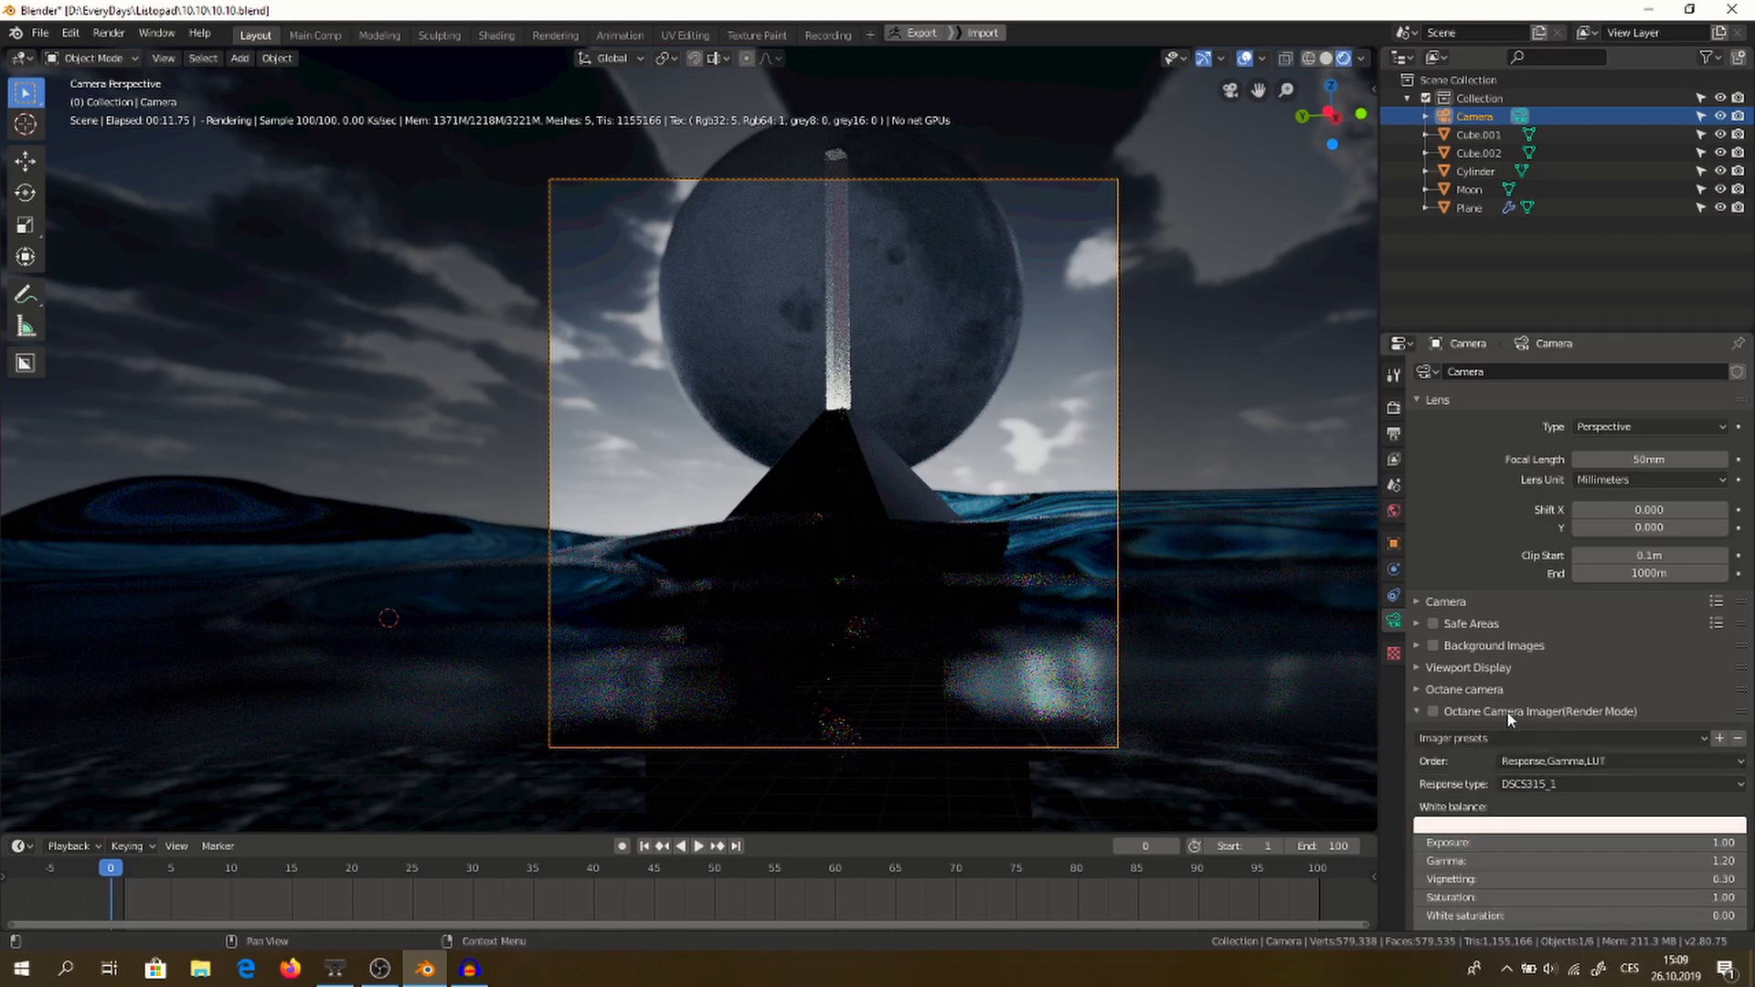
click(1434, 711)
click(1433, 711)
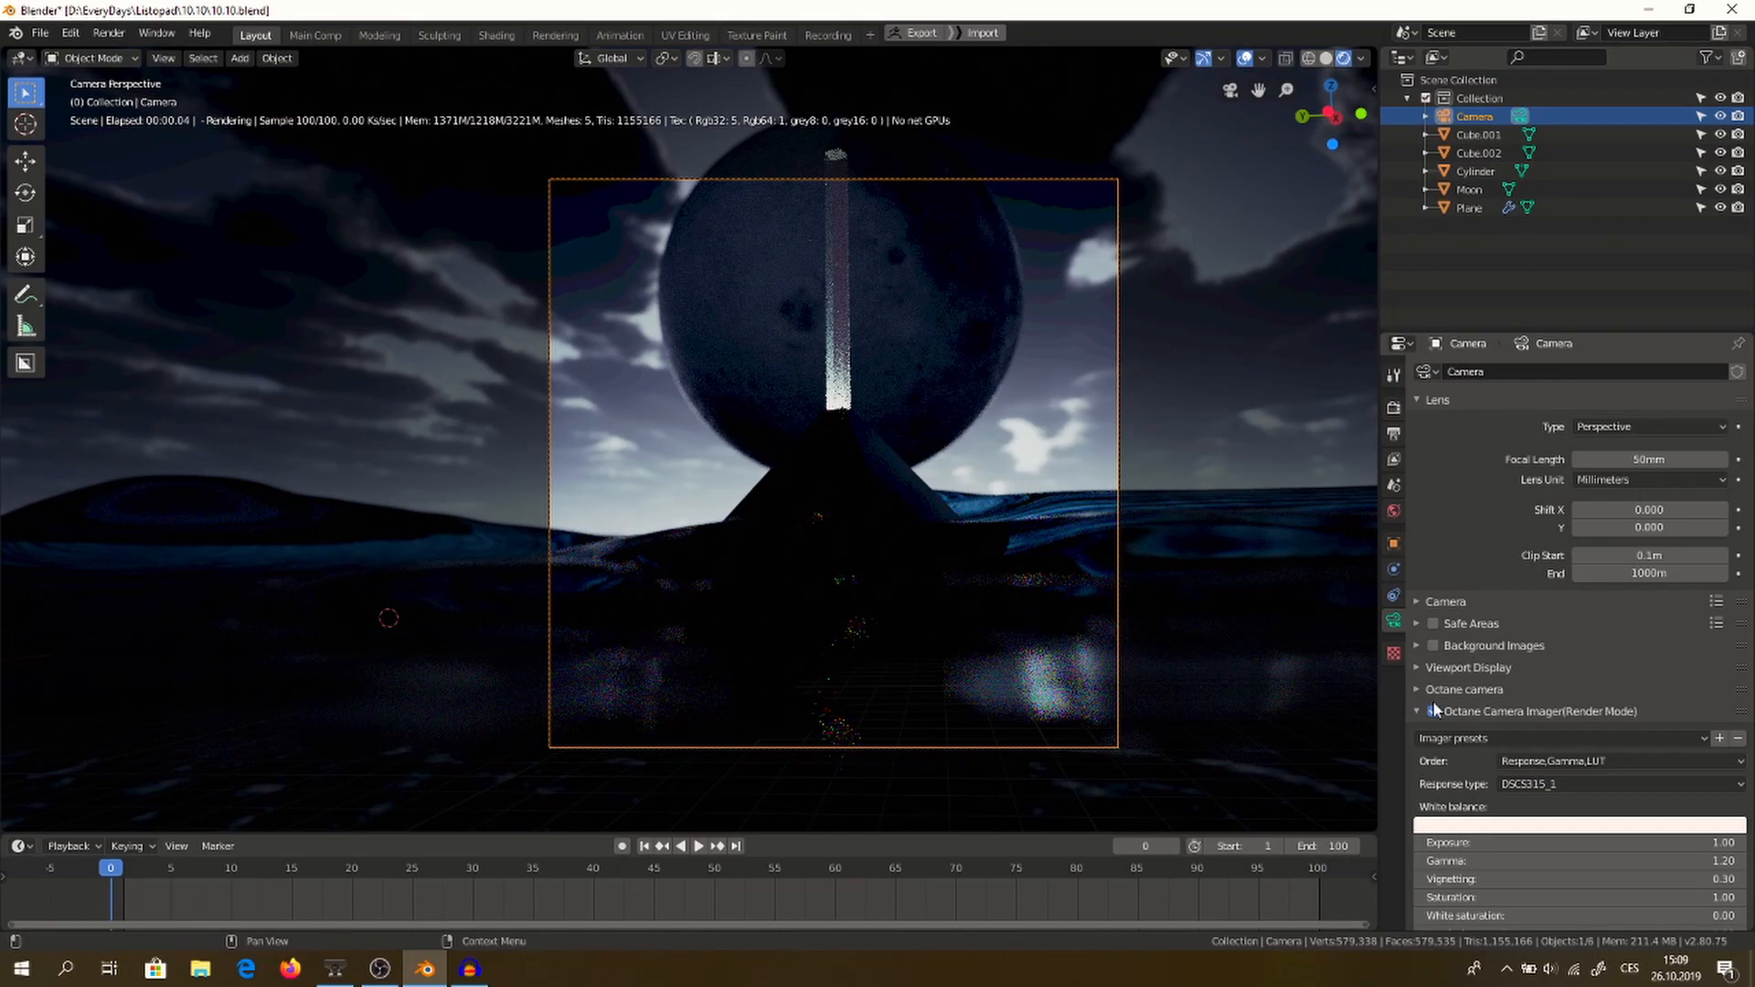
click(1432, 711)
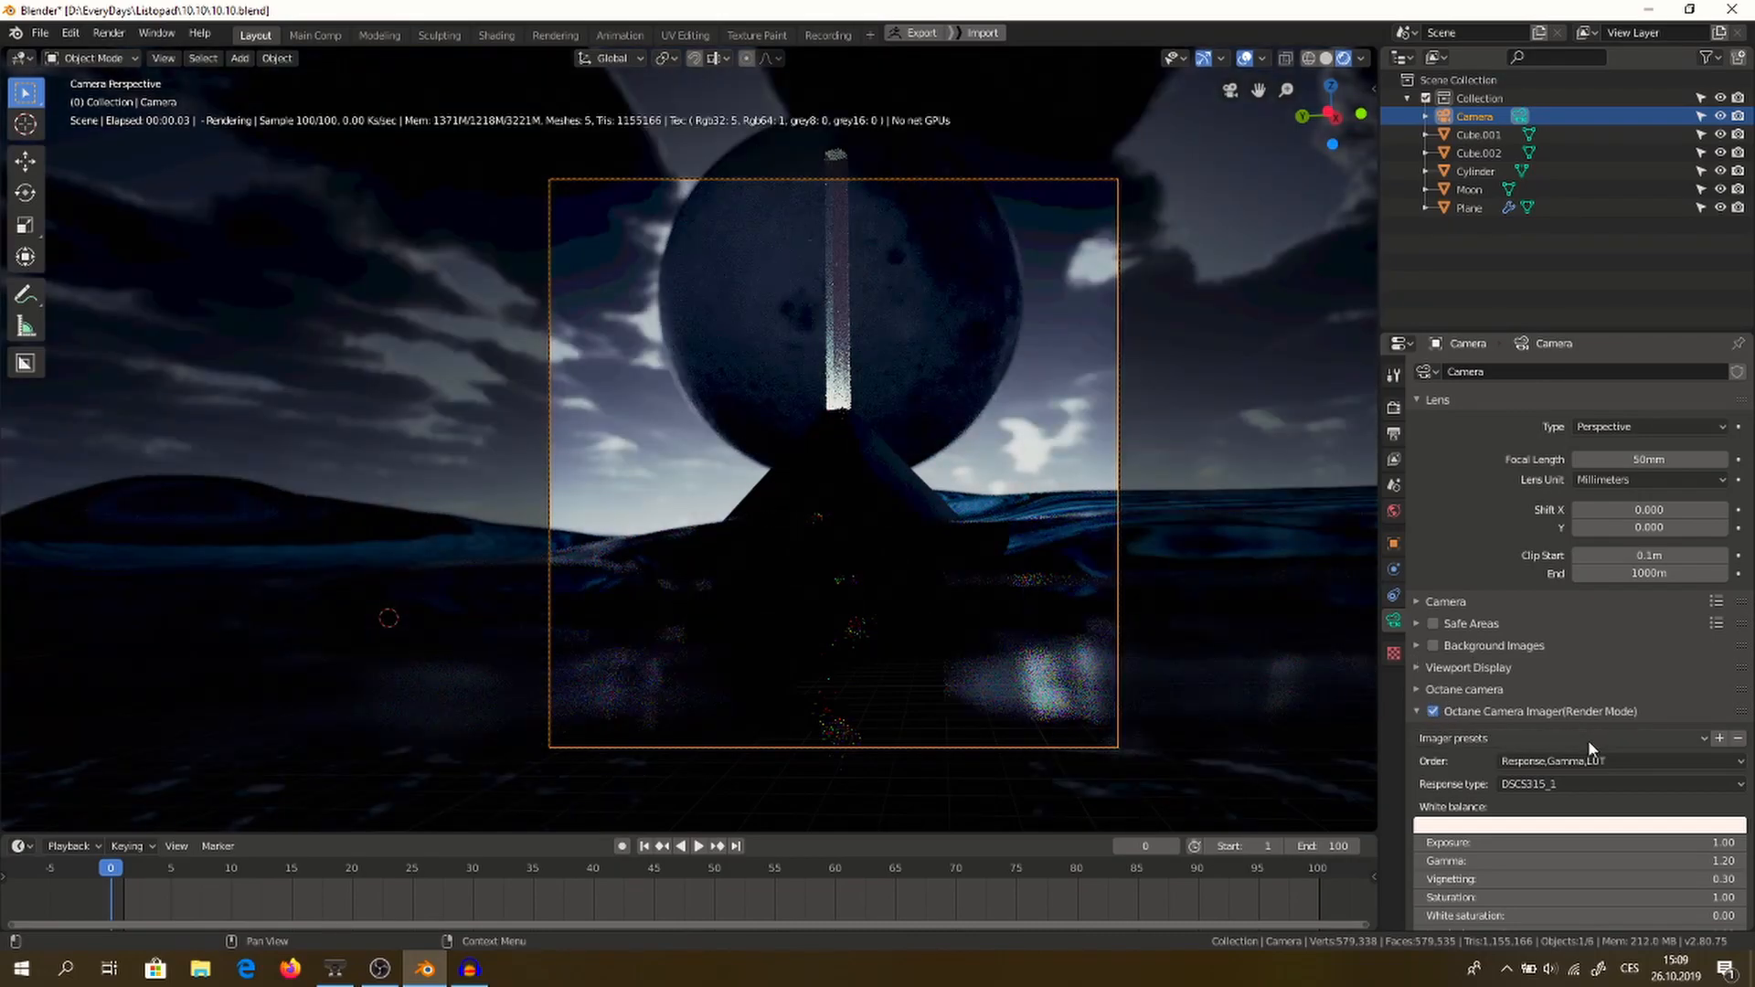
- Try different film response types in the camera imager, including Agfacolor_Vista_400CD and DSCS315_4
scroll(1468, 775, down, 3)
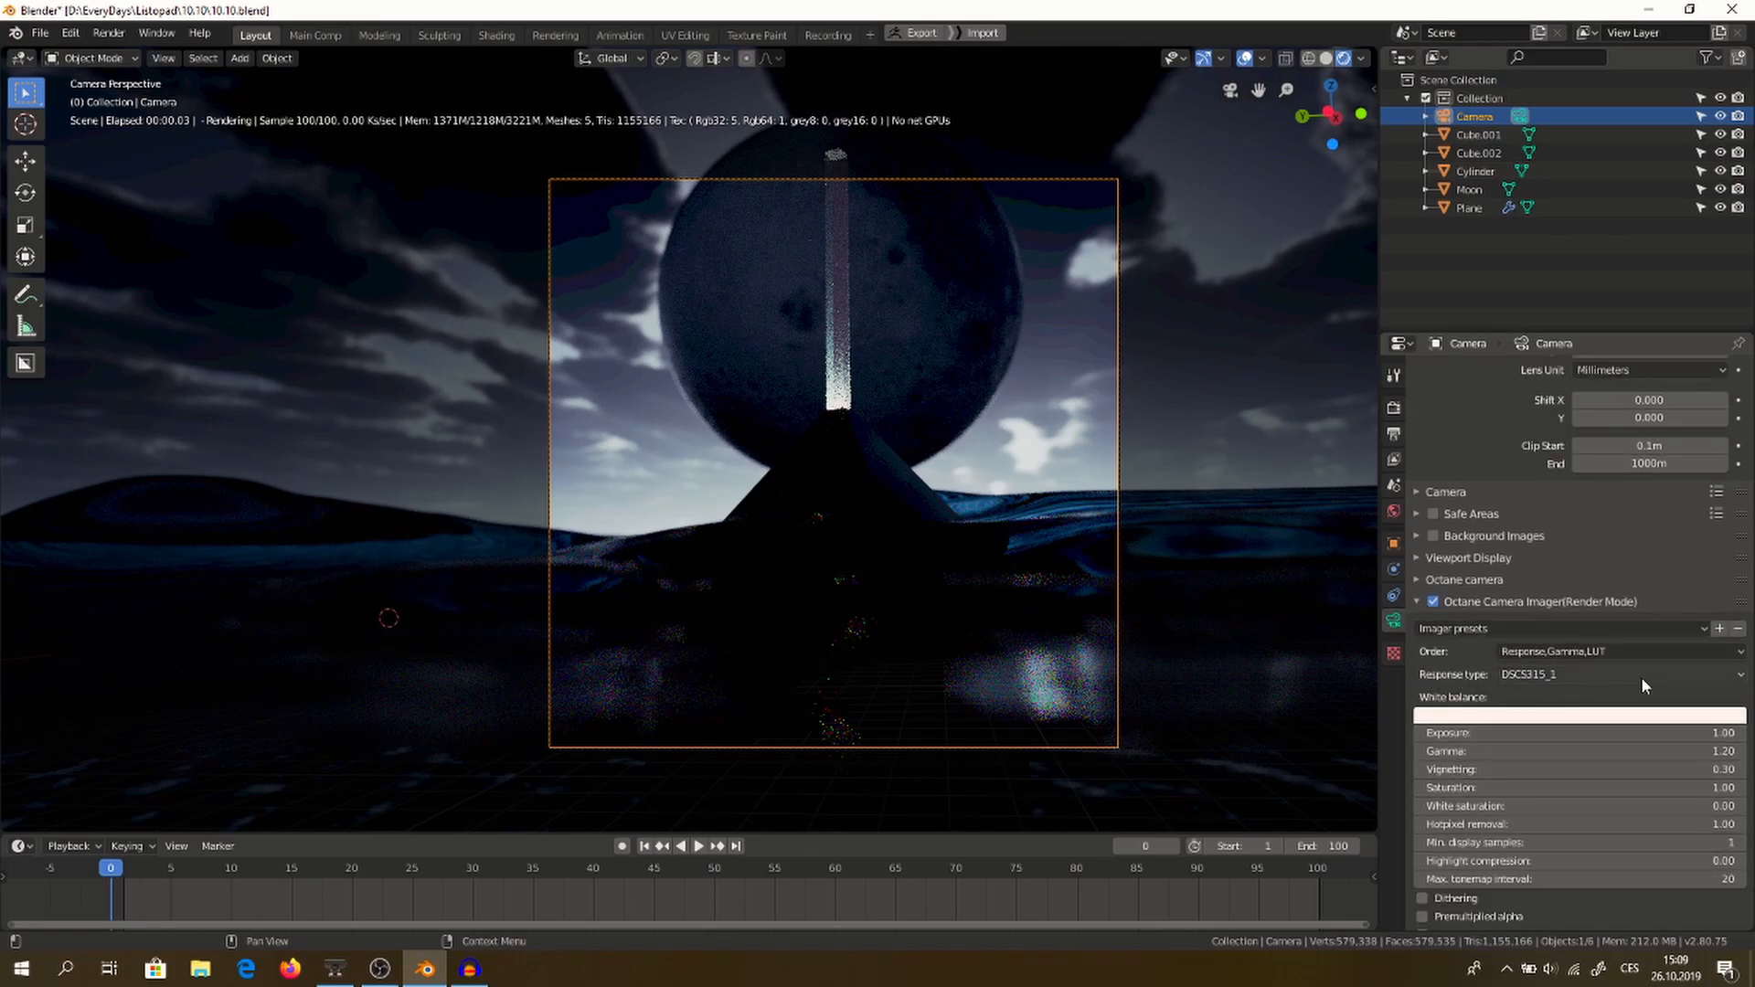
scroll(1642, 678, down, 3)
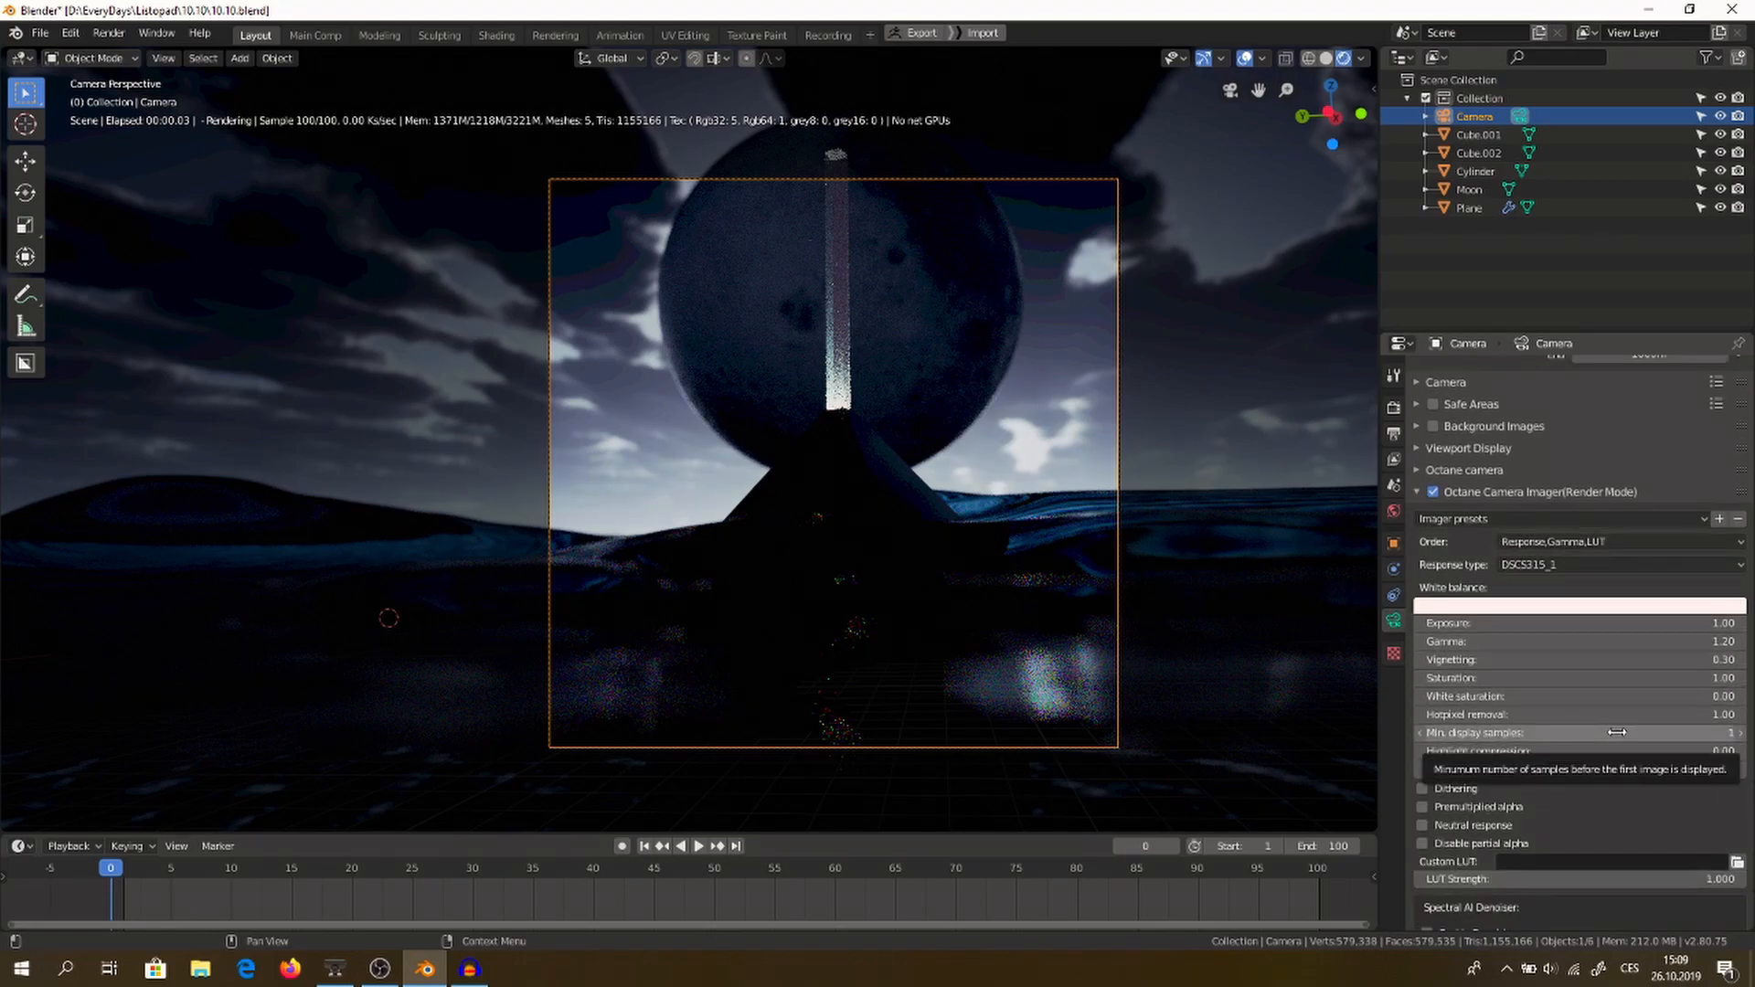
scroll(1633, 788, down, 3)
scroll(1634, 788, up, 4)
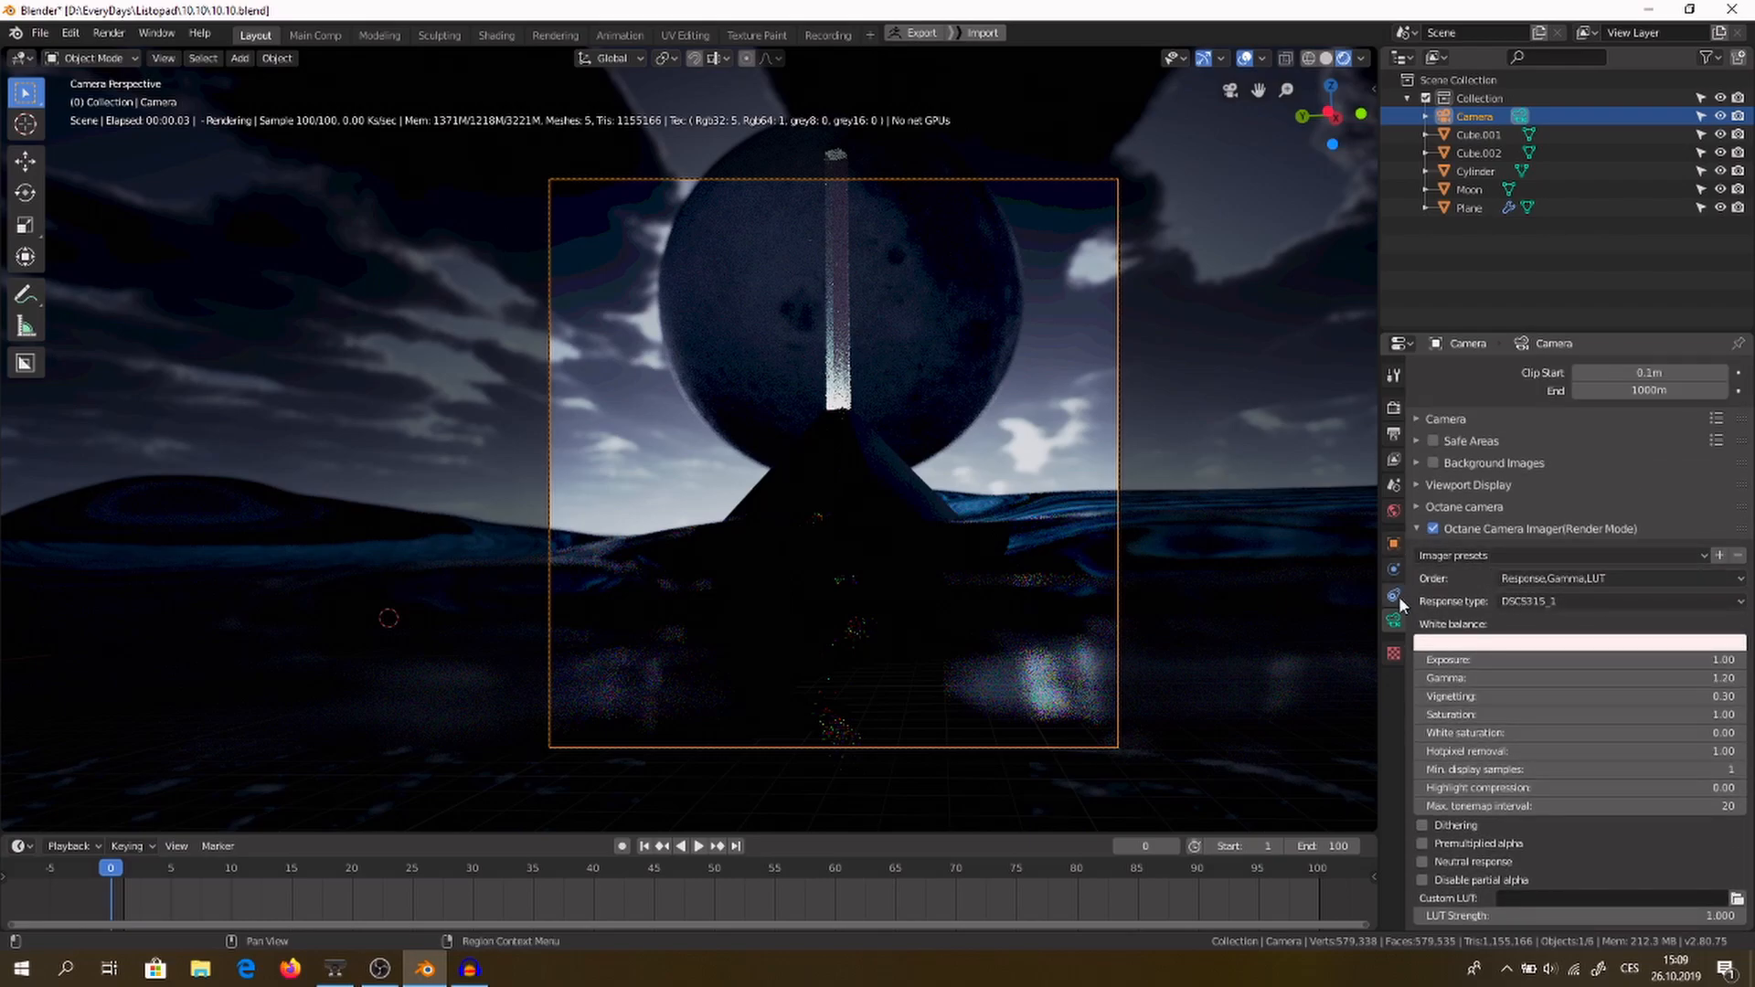
click(1605, 600)
click(1485, 477)
click(1571, 599)
click(1289, 299)
click(1563, 600)
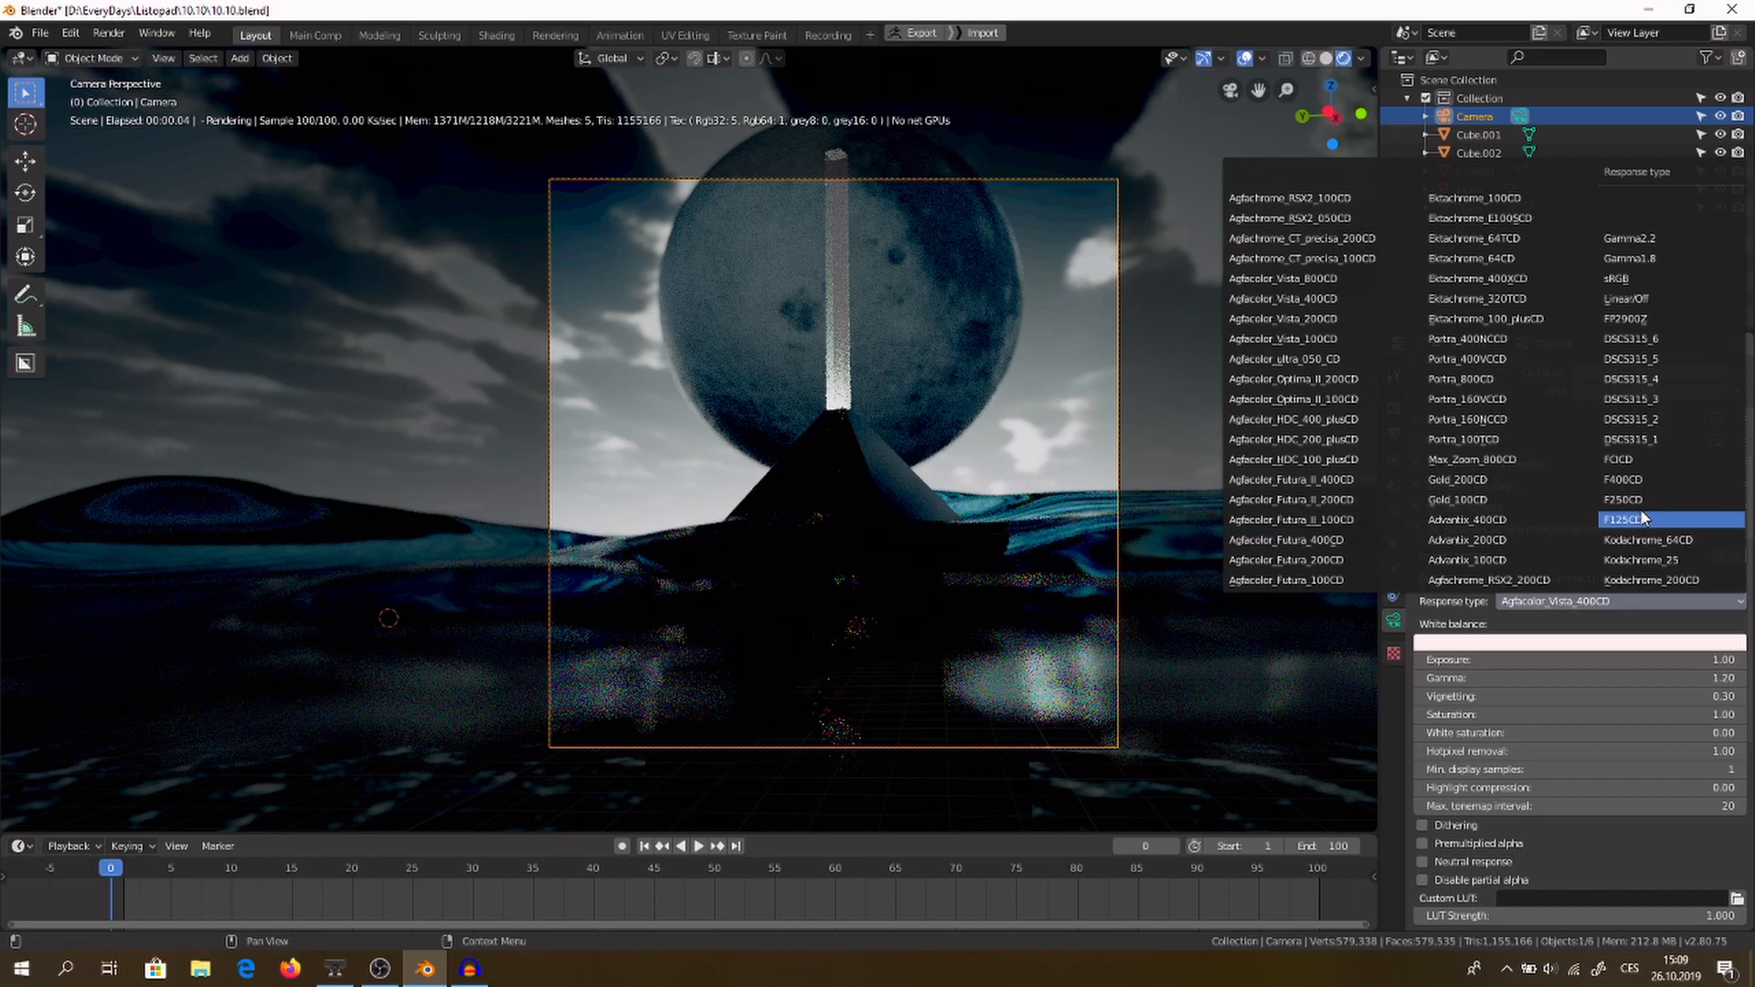
click(1637, 378)
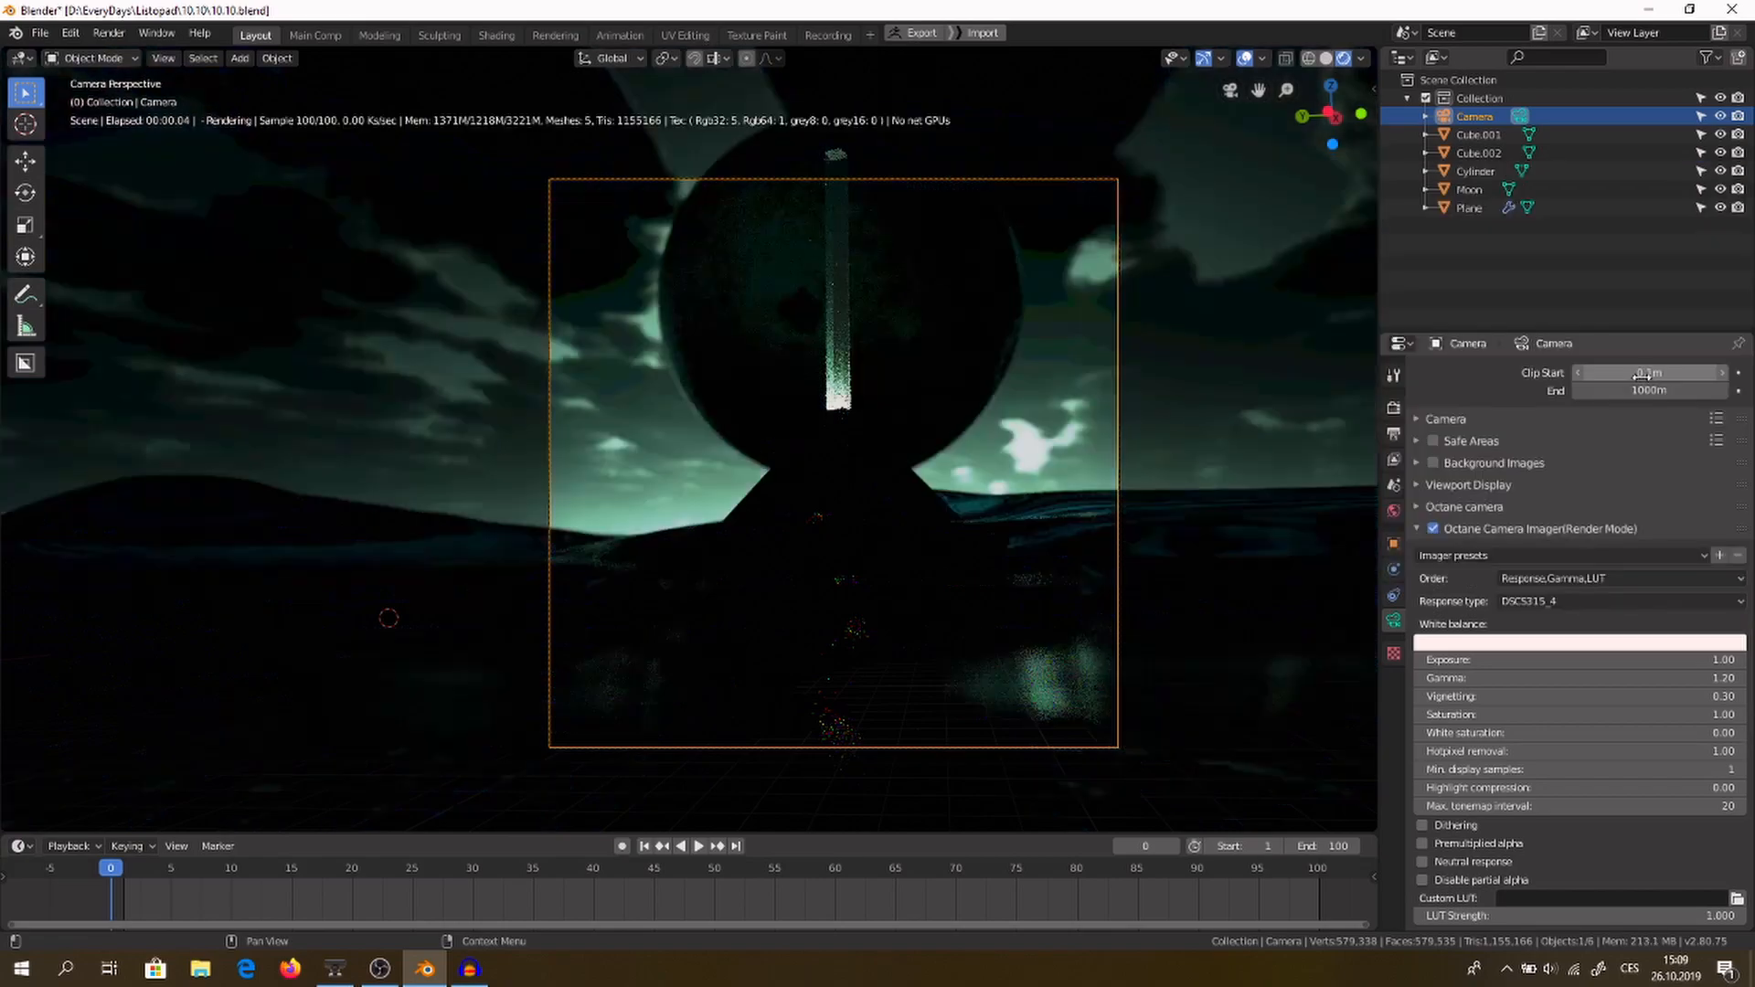
- Try the imager response types Ektachrome_E100SCD, Agfachrome_CT_precisa_200CD, Agfacolor_Futura_400CD and Agfacolor_Optima_II_100CD, ending on Advantix_400CD
click(1547, 601)
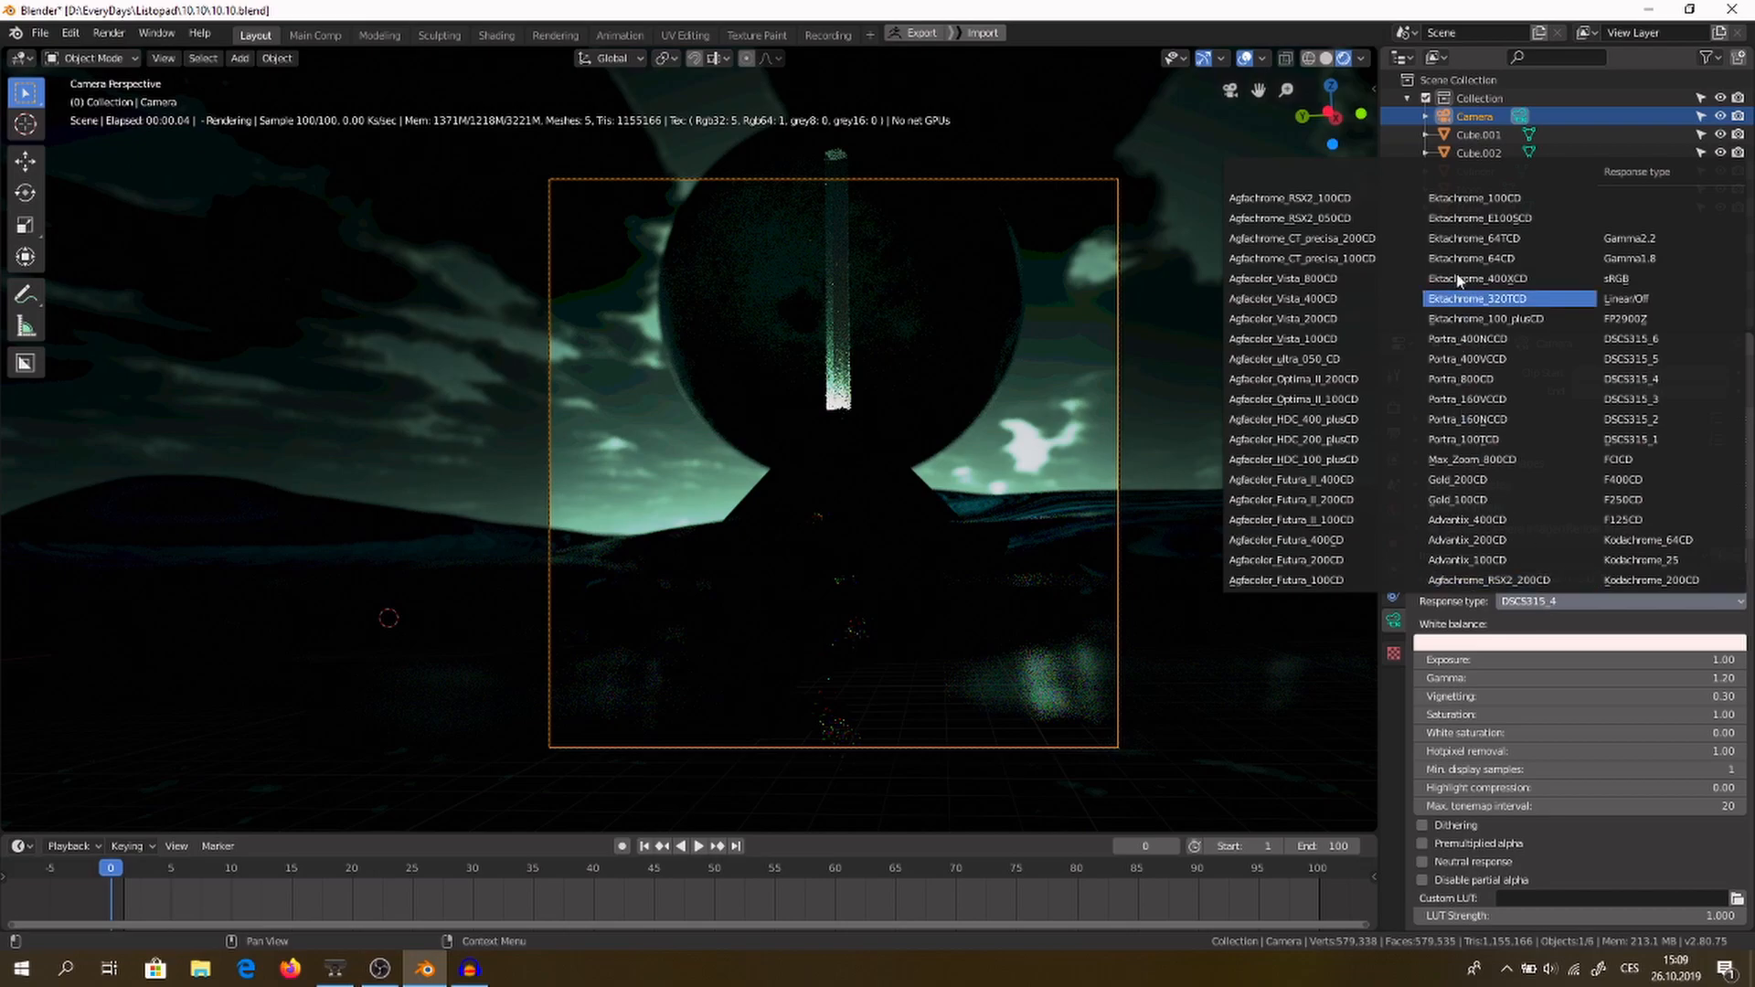
click(1463, 216)
click(1539, 603)
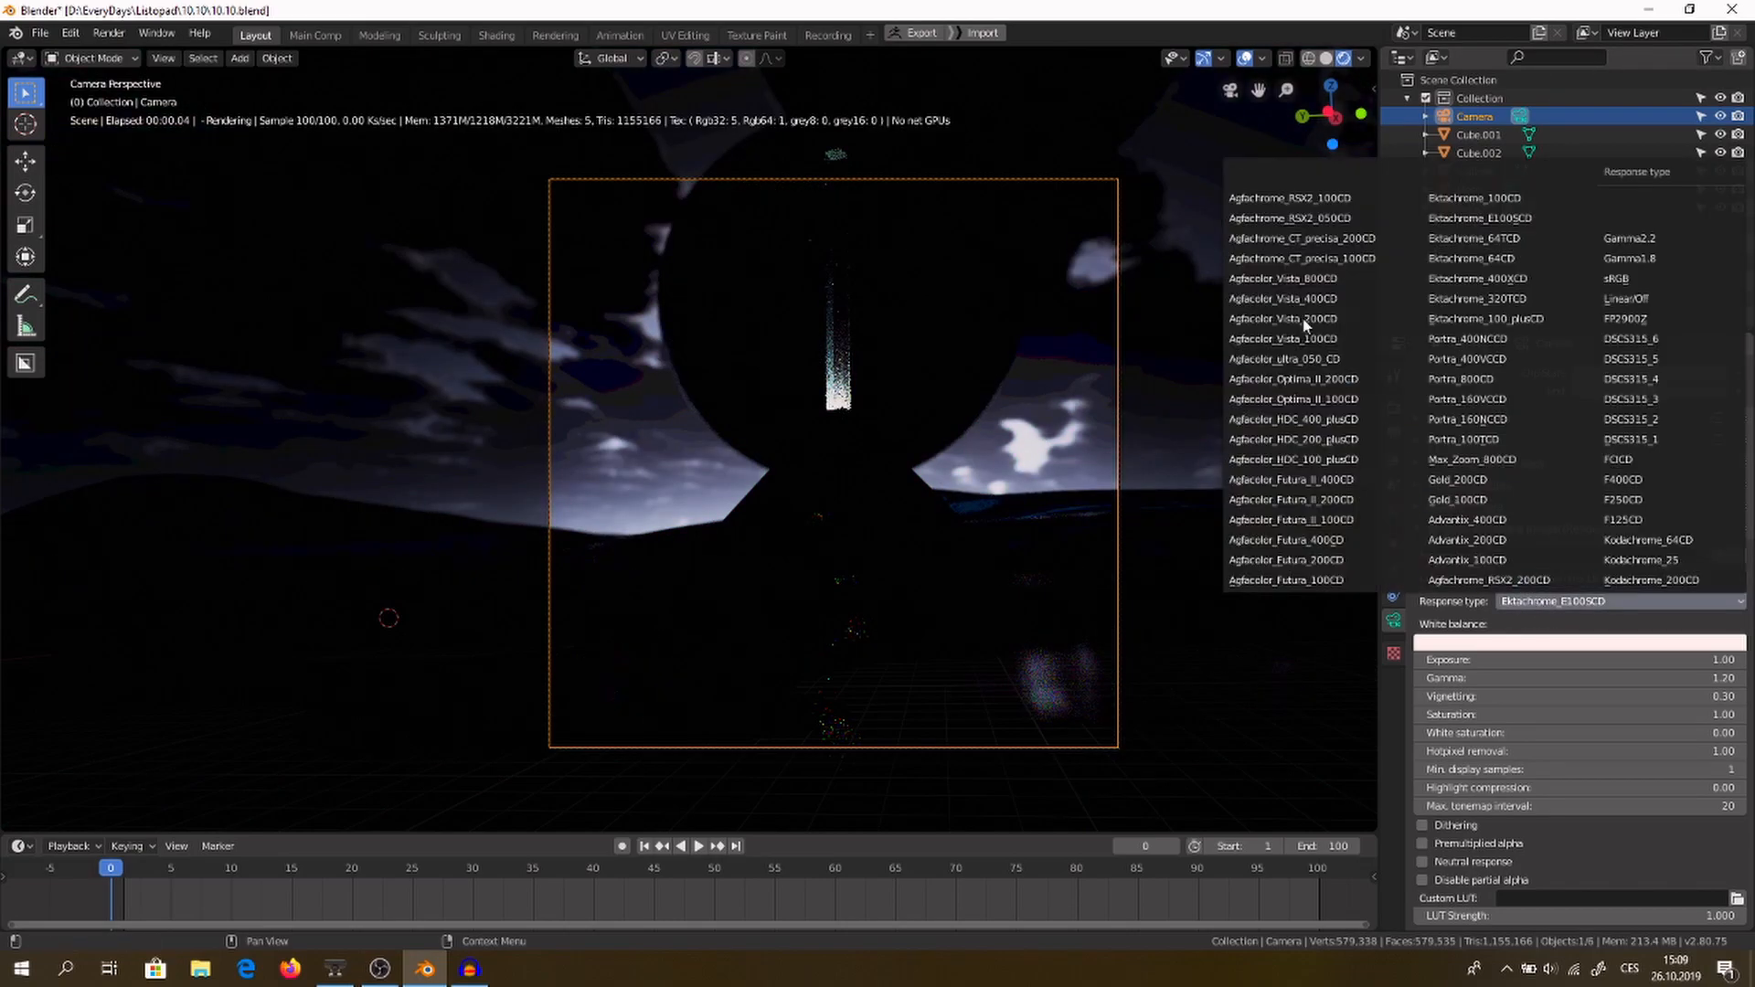
click(1326, 239)
click(1529, 599)
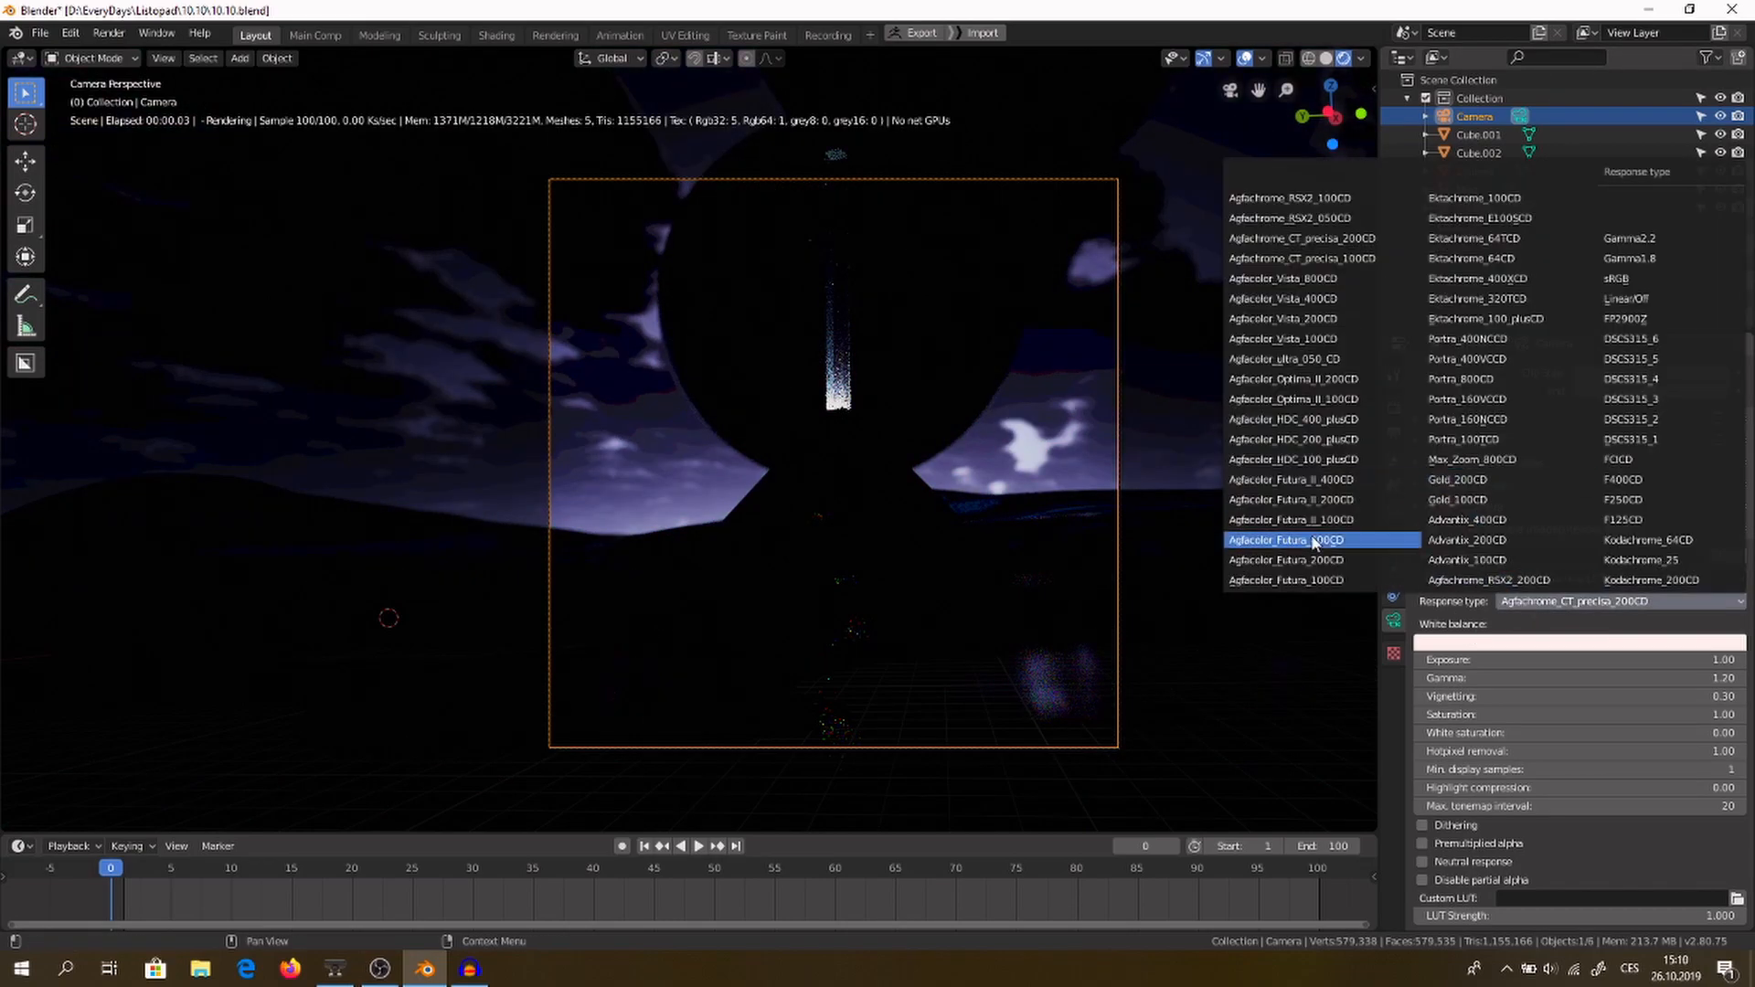
click(1280, 544)
click(1556, 601)
click(1300, 406)
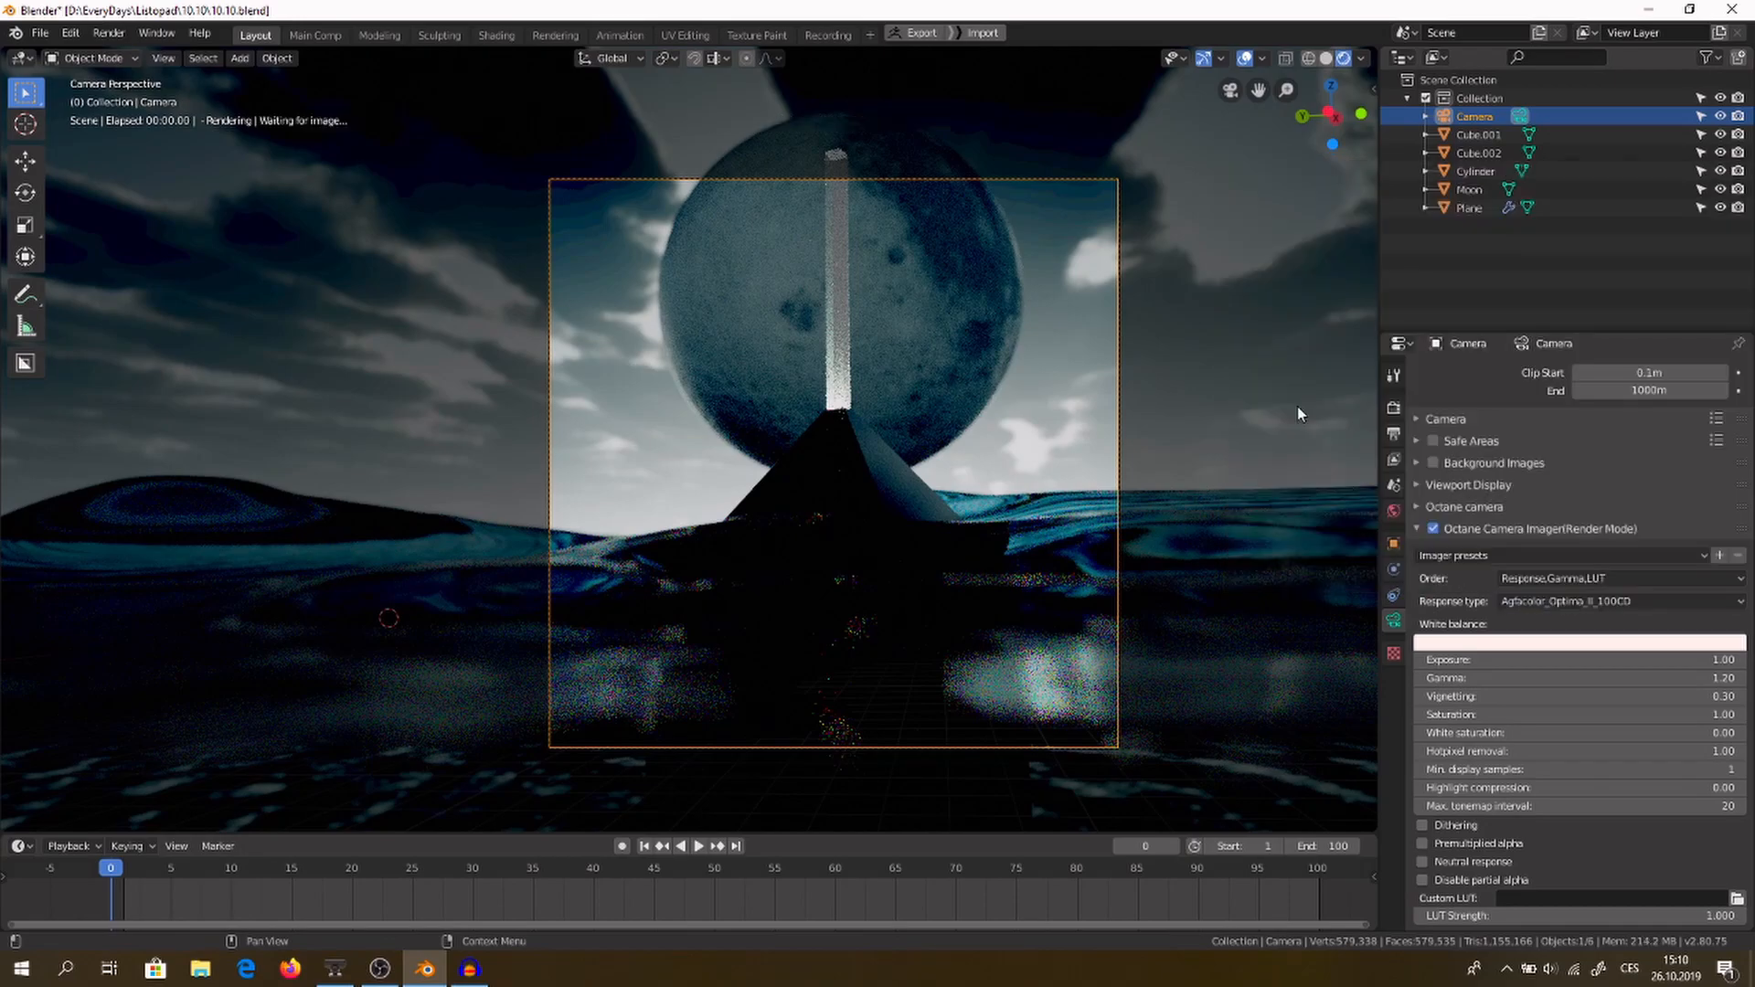
click(1587, 604)
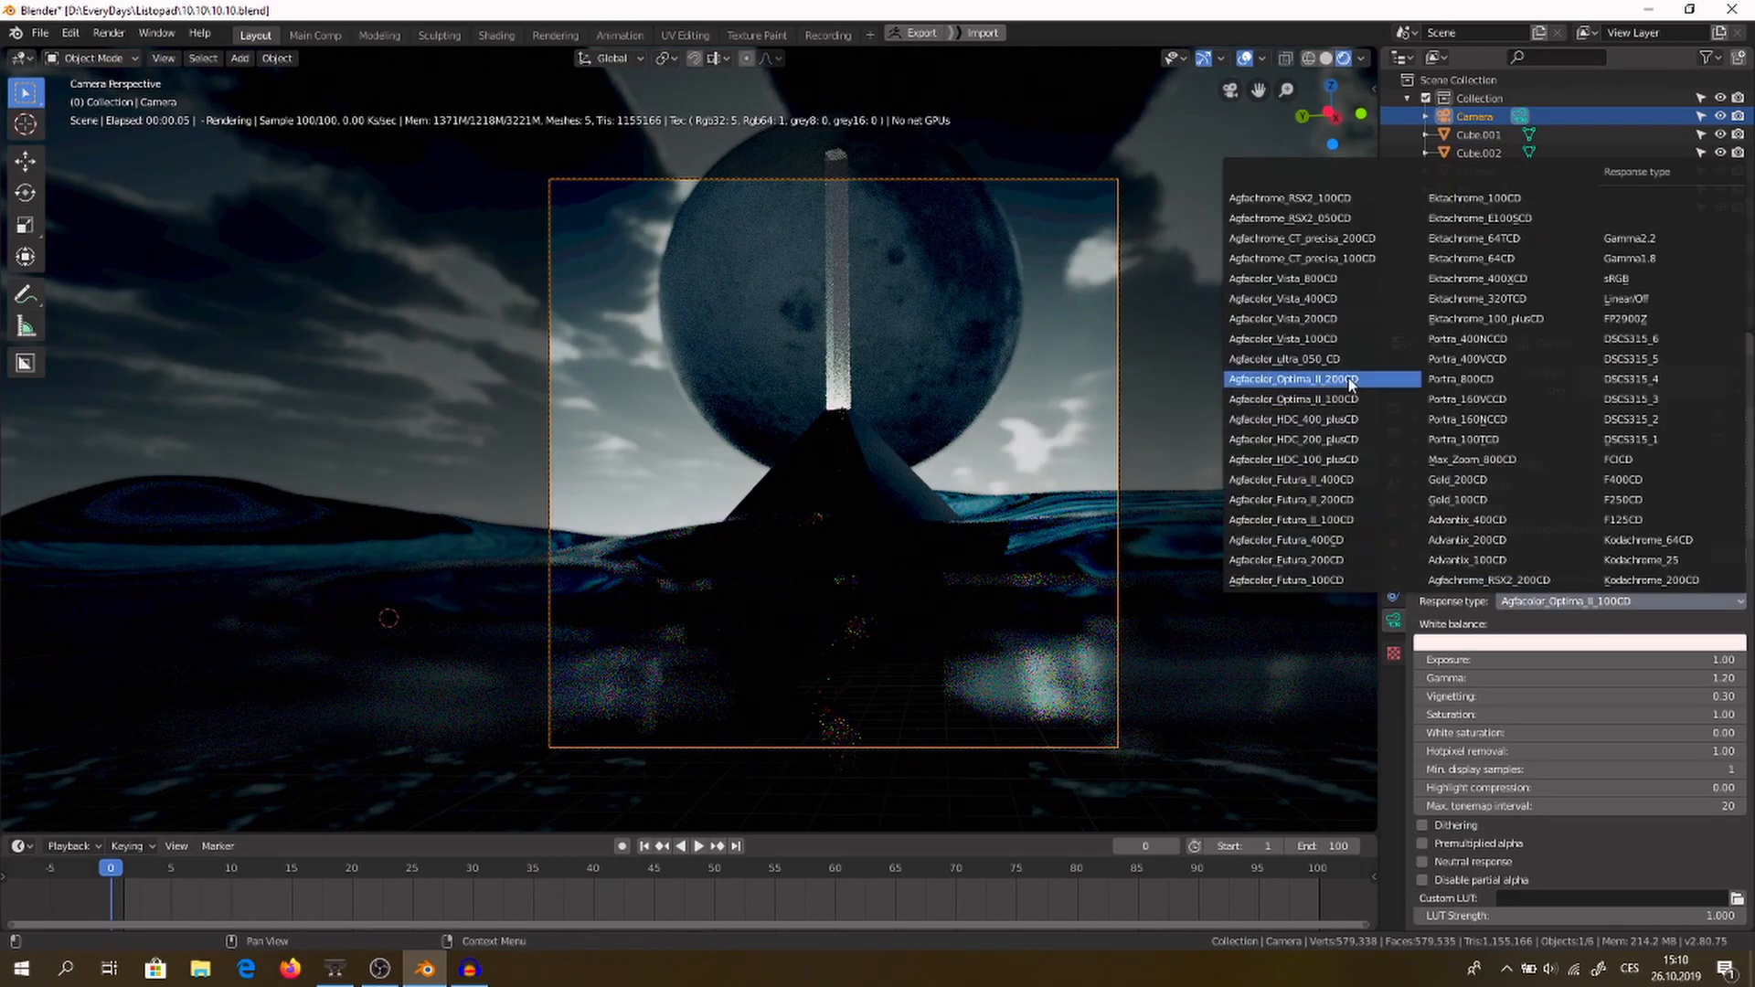
click(1316, 343)
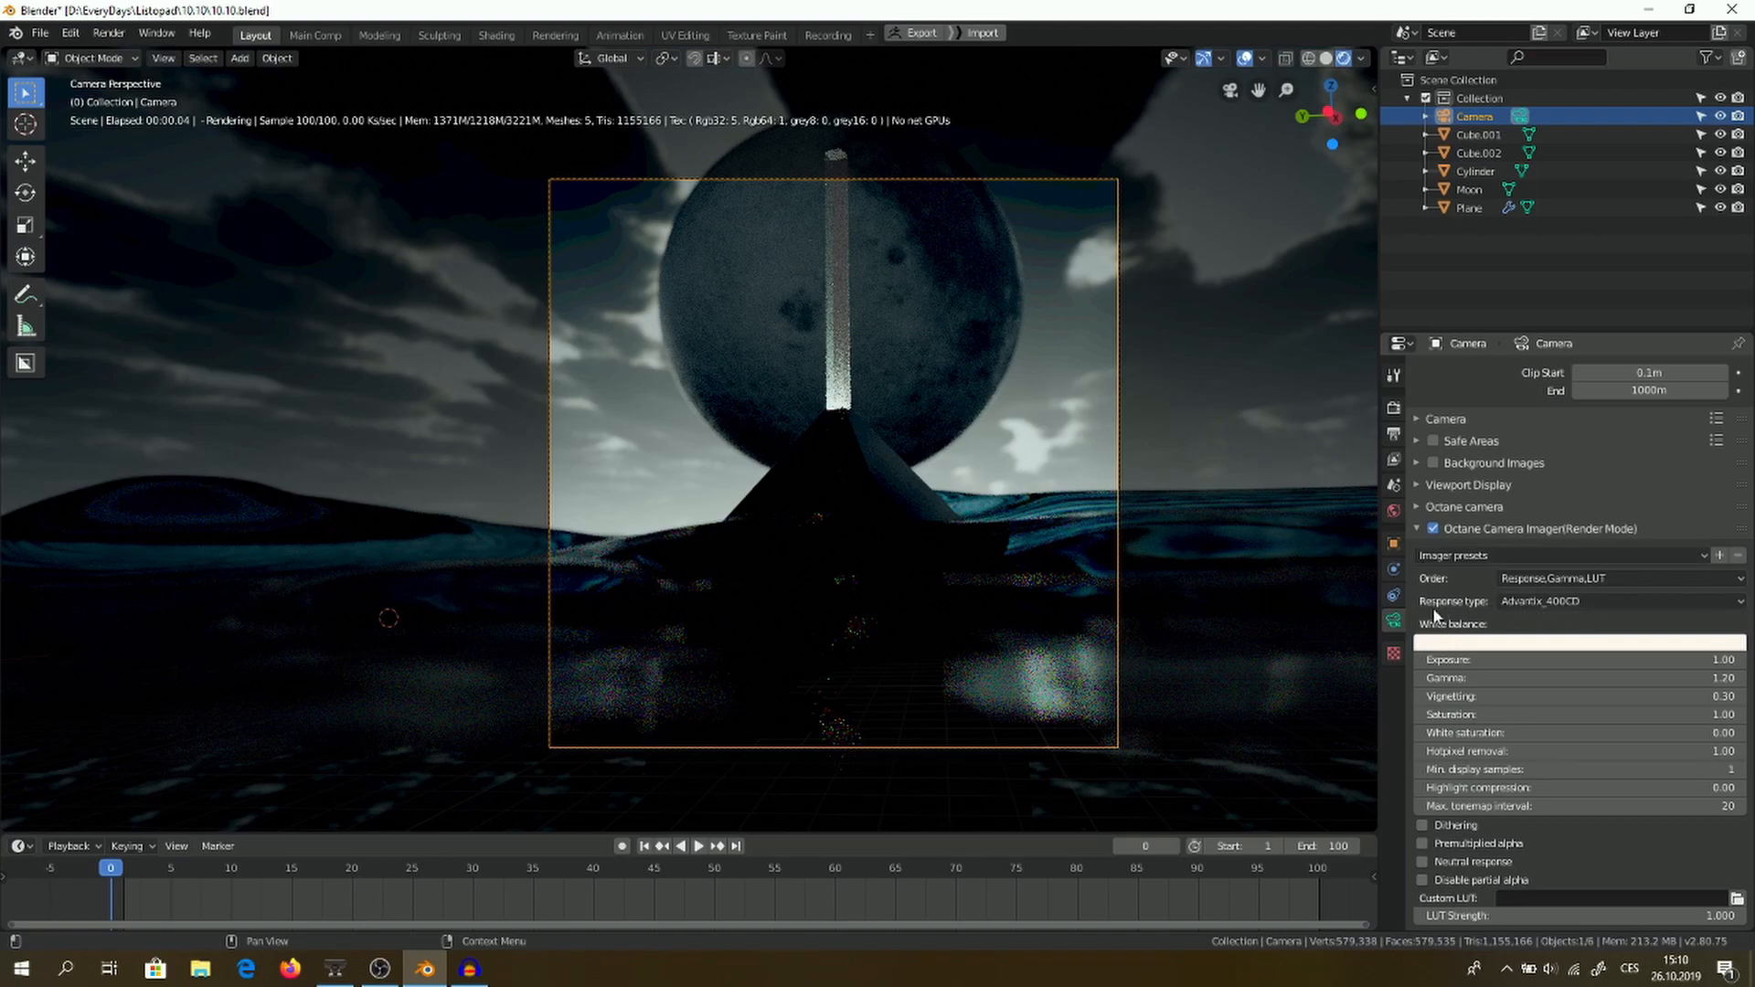
- Shift the camera imager's white balance colour to a light blue
click(1481, 645)
drag(1647, 470, 1646, 466)
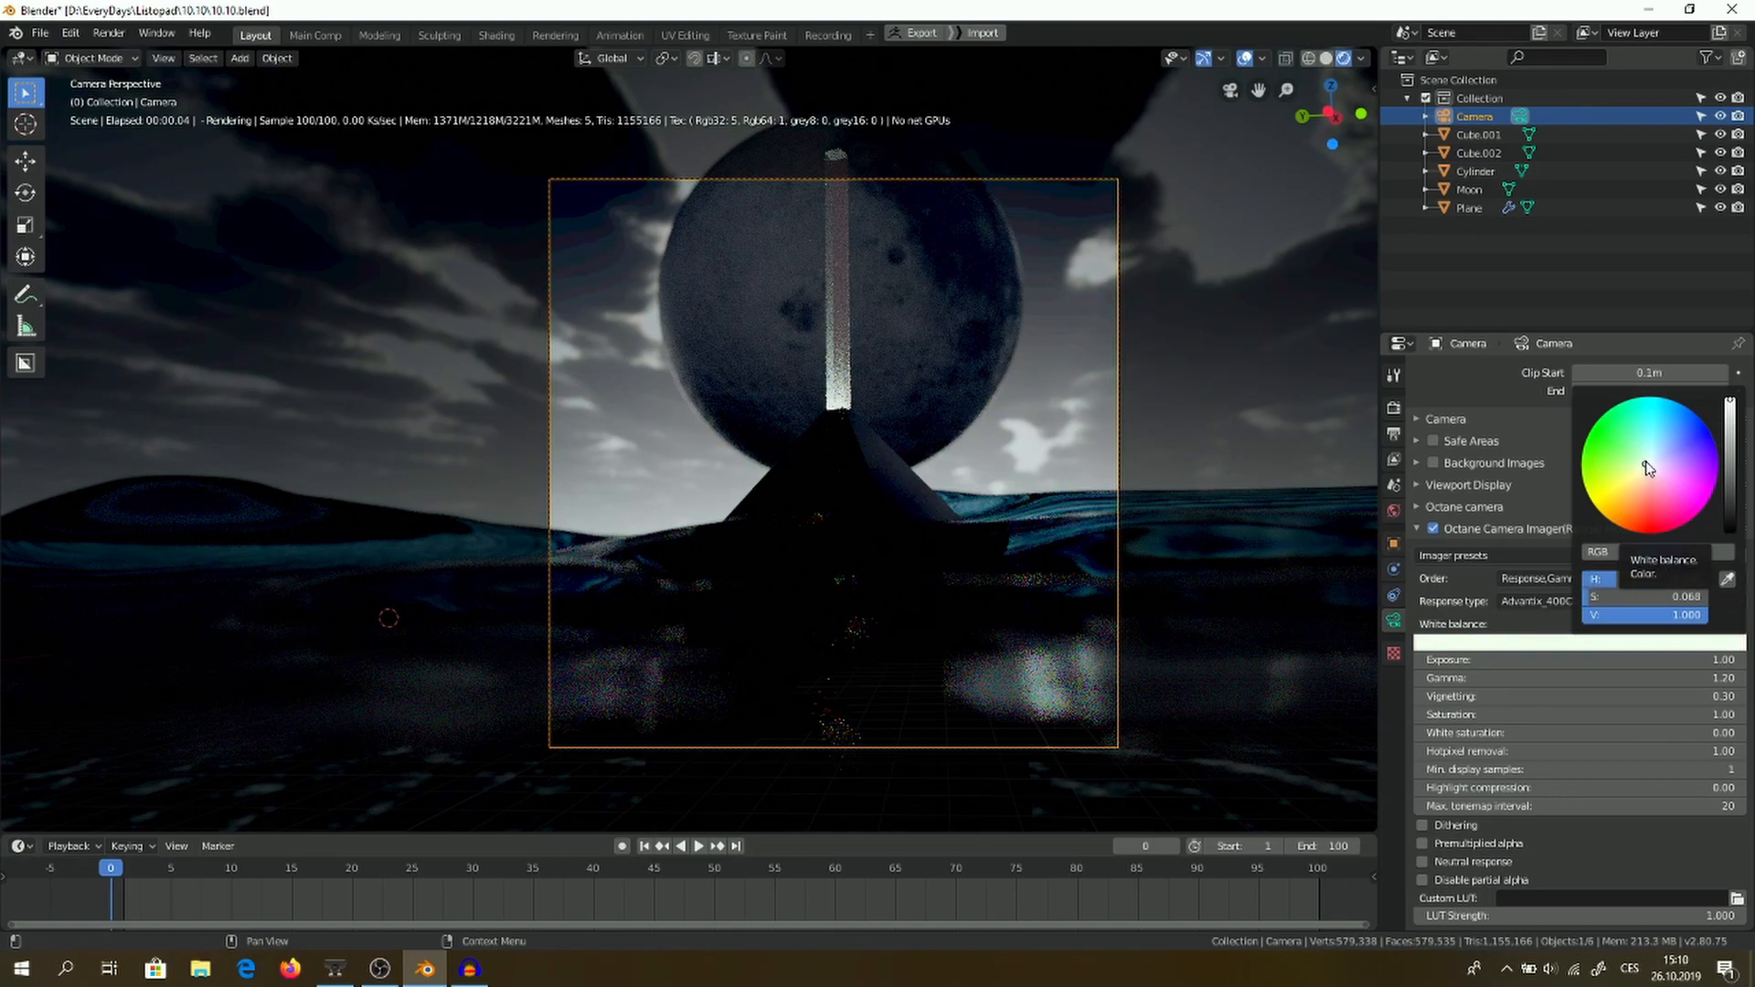
mouse_move(1648, 468)
mouse_down()
mouse_move(1640, 487)
mouse_move(1657, 449)
mouse_up()
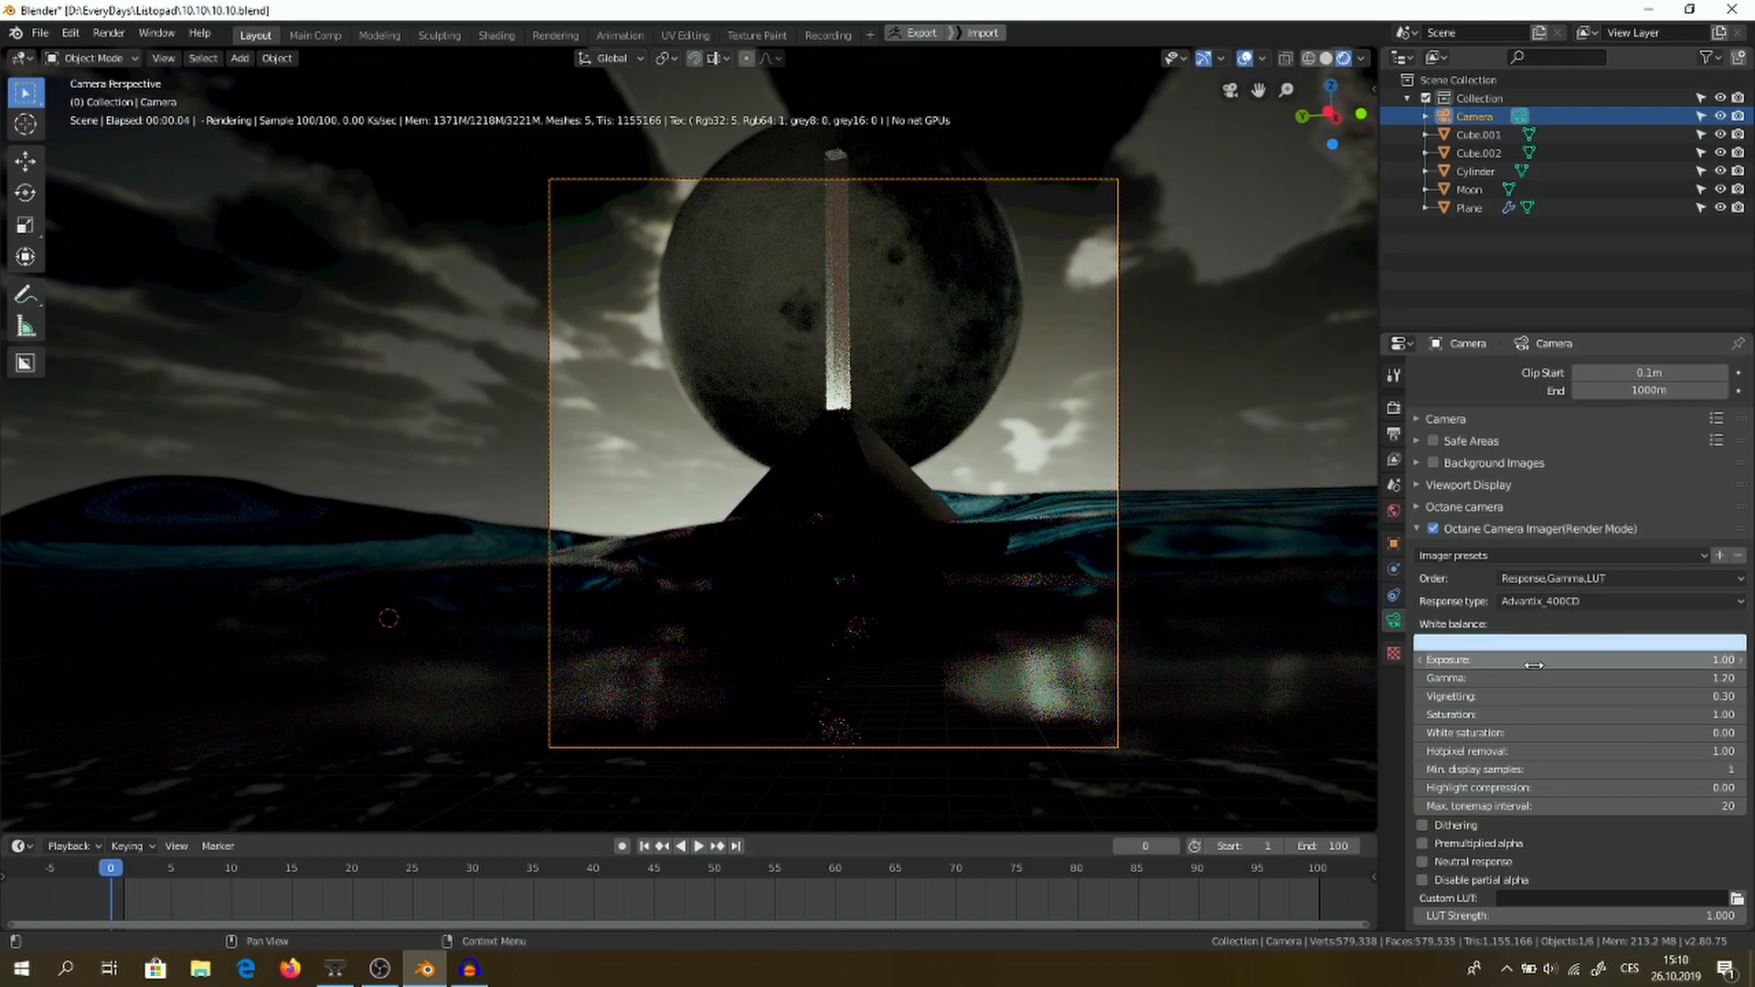
- Set the camera imager's exposure to 1.20 and gamma to 1.30
click(1420, 659)
click(1420, 659)
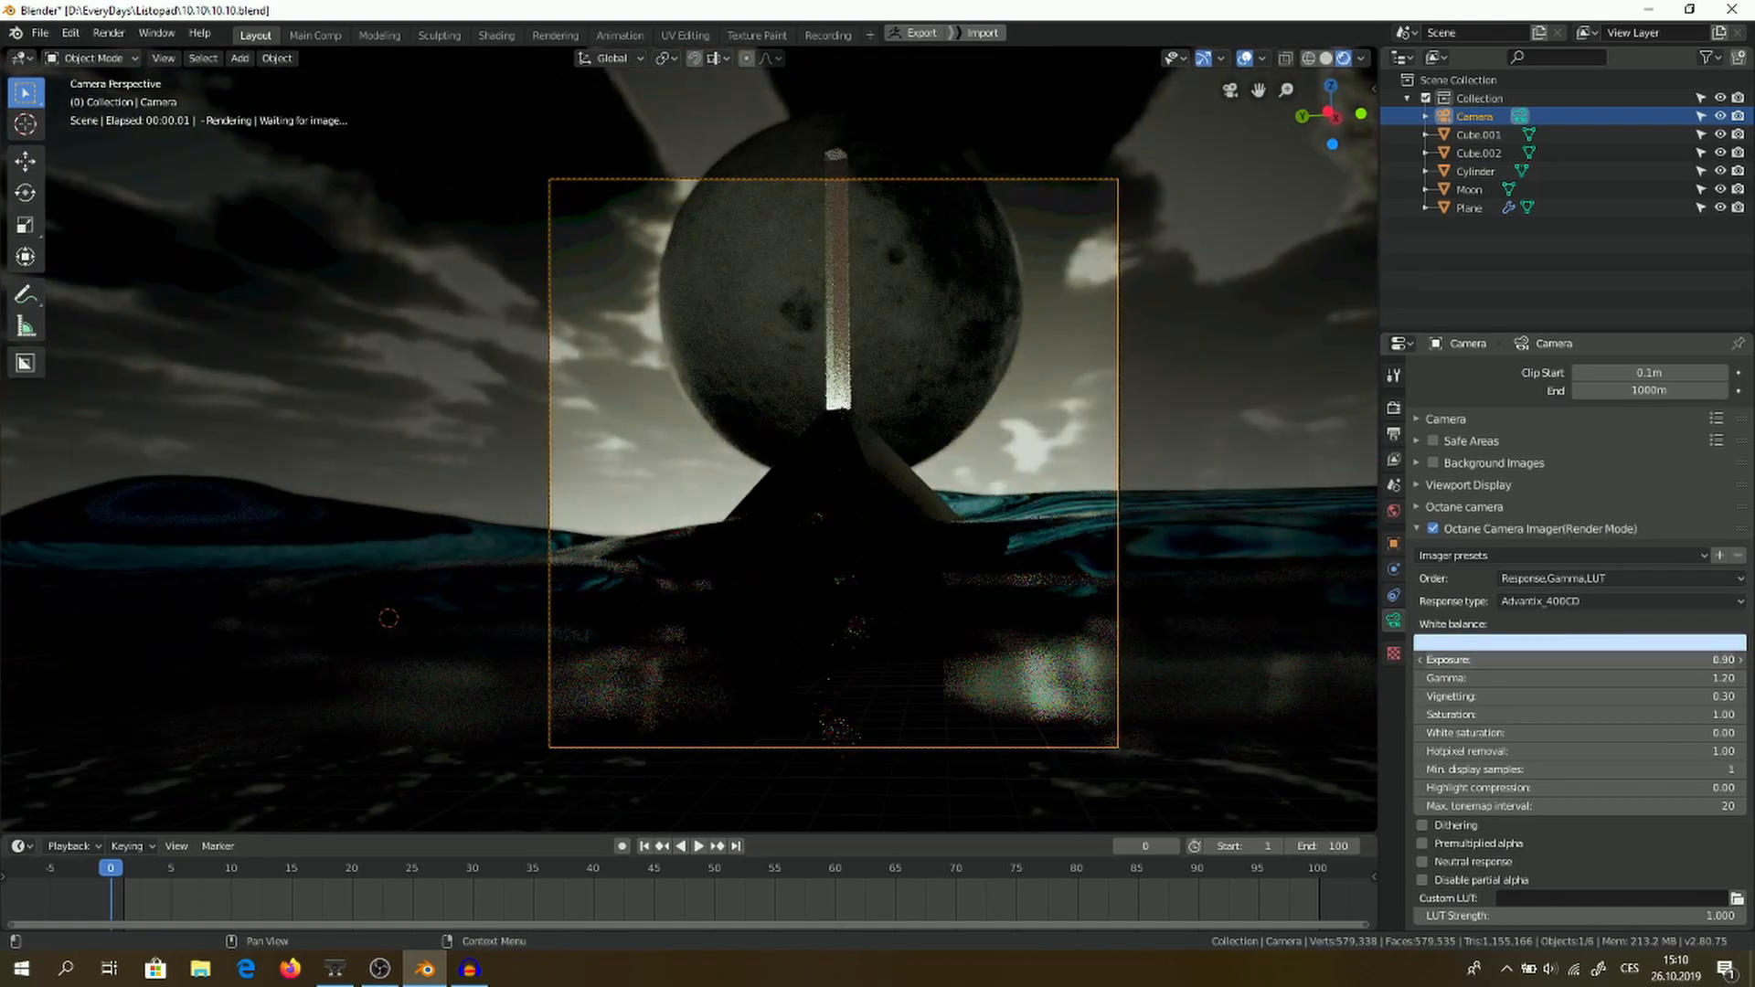
drag(1531, 678, 1567, 659)
- Try the F125CD response type, and set the imager's response type to Agfacolor_Optima_II_200CD
click(1637, 601)
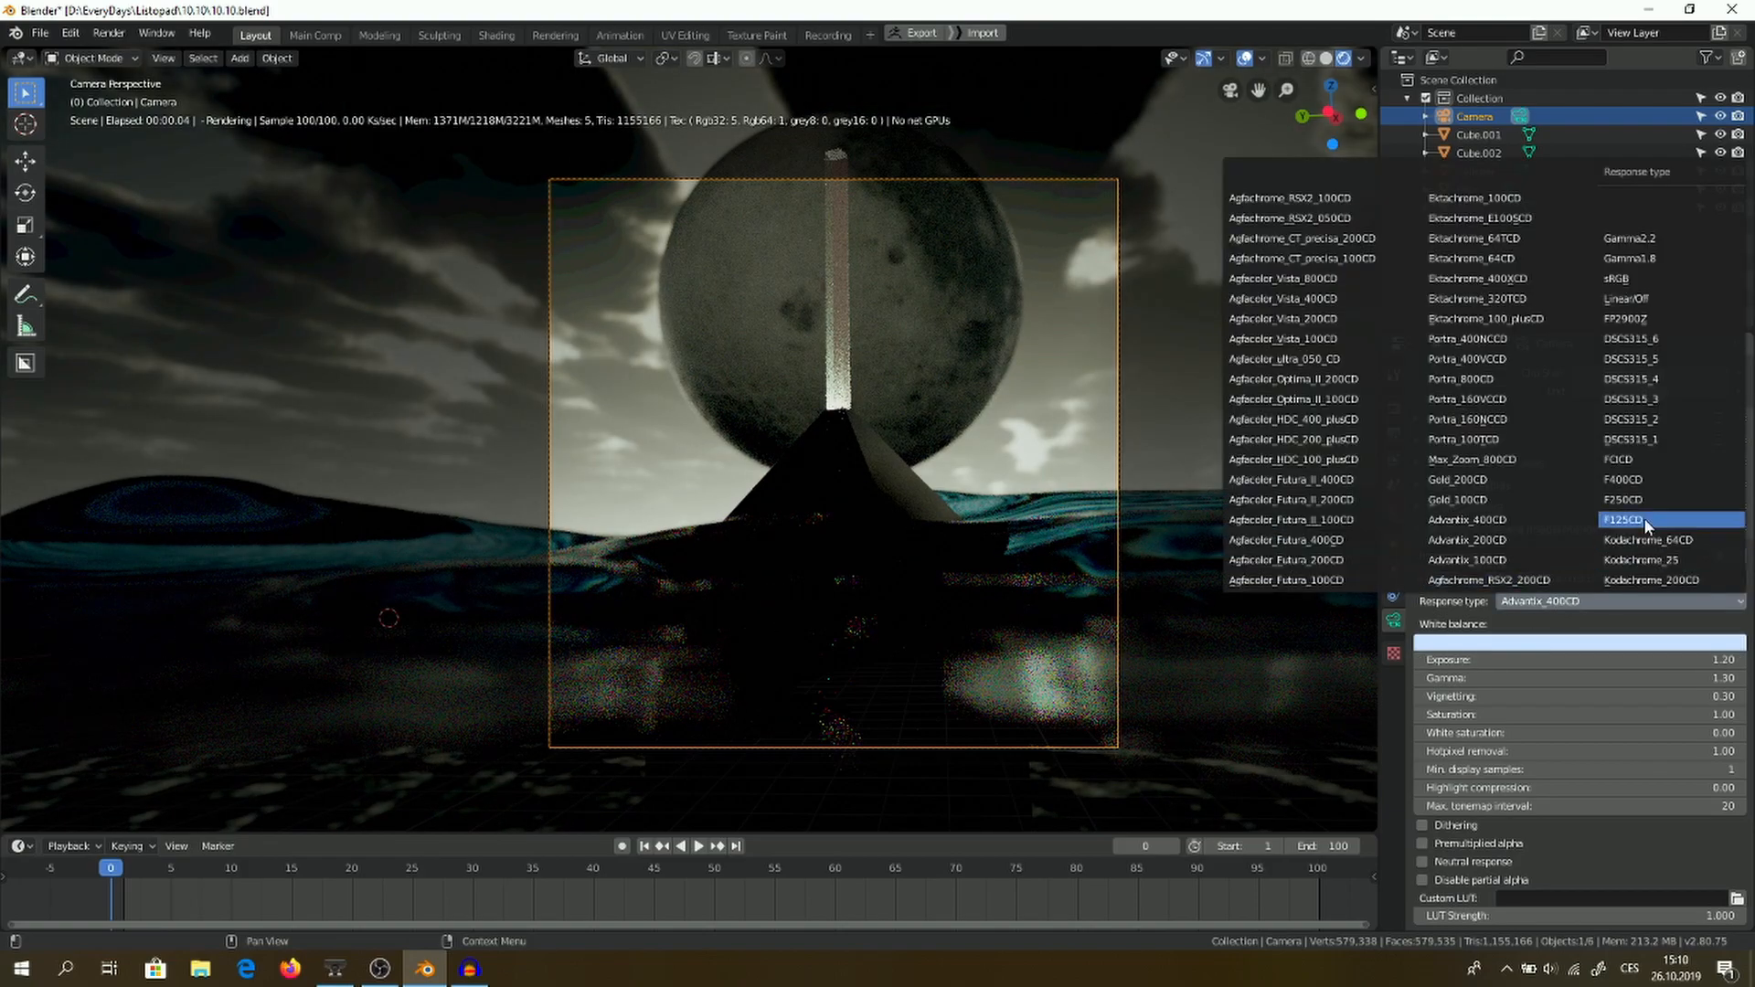
click(1644, 517)
click(1516, 600)
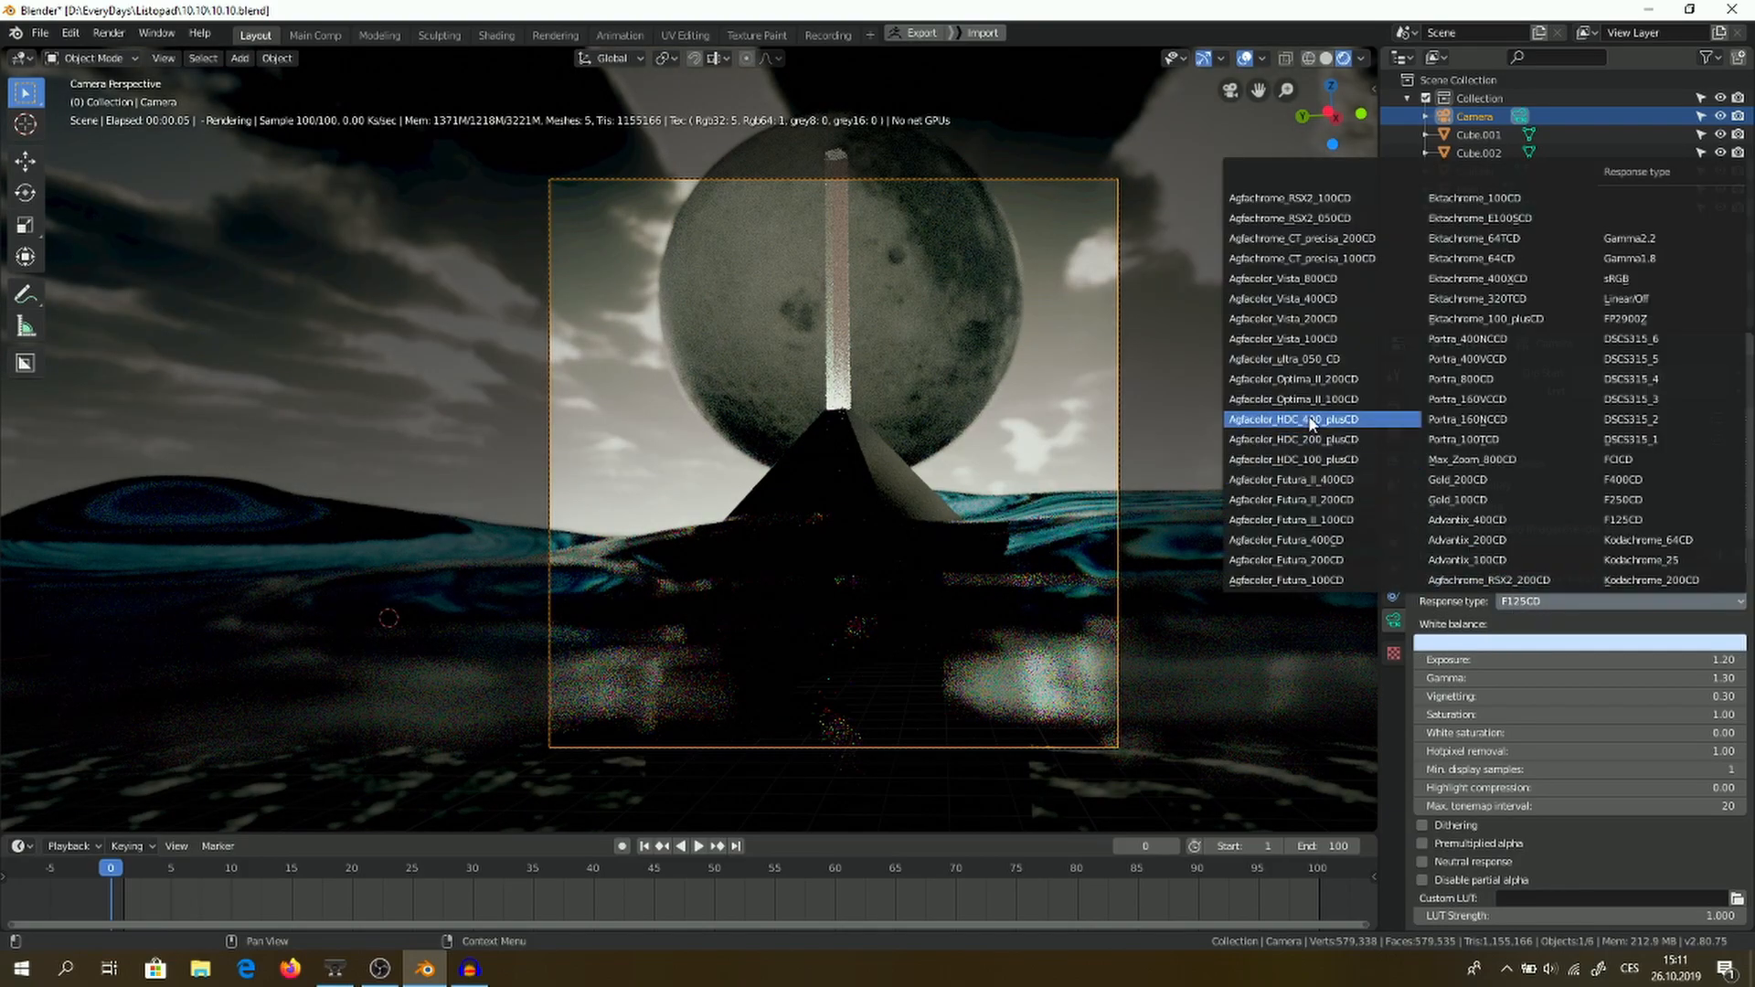
click(1291, 379)
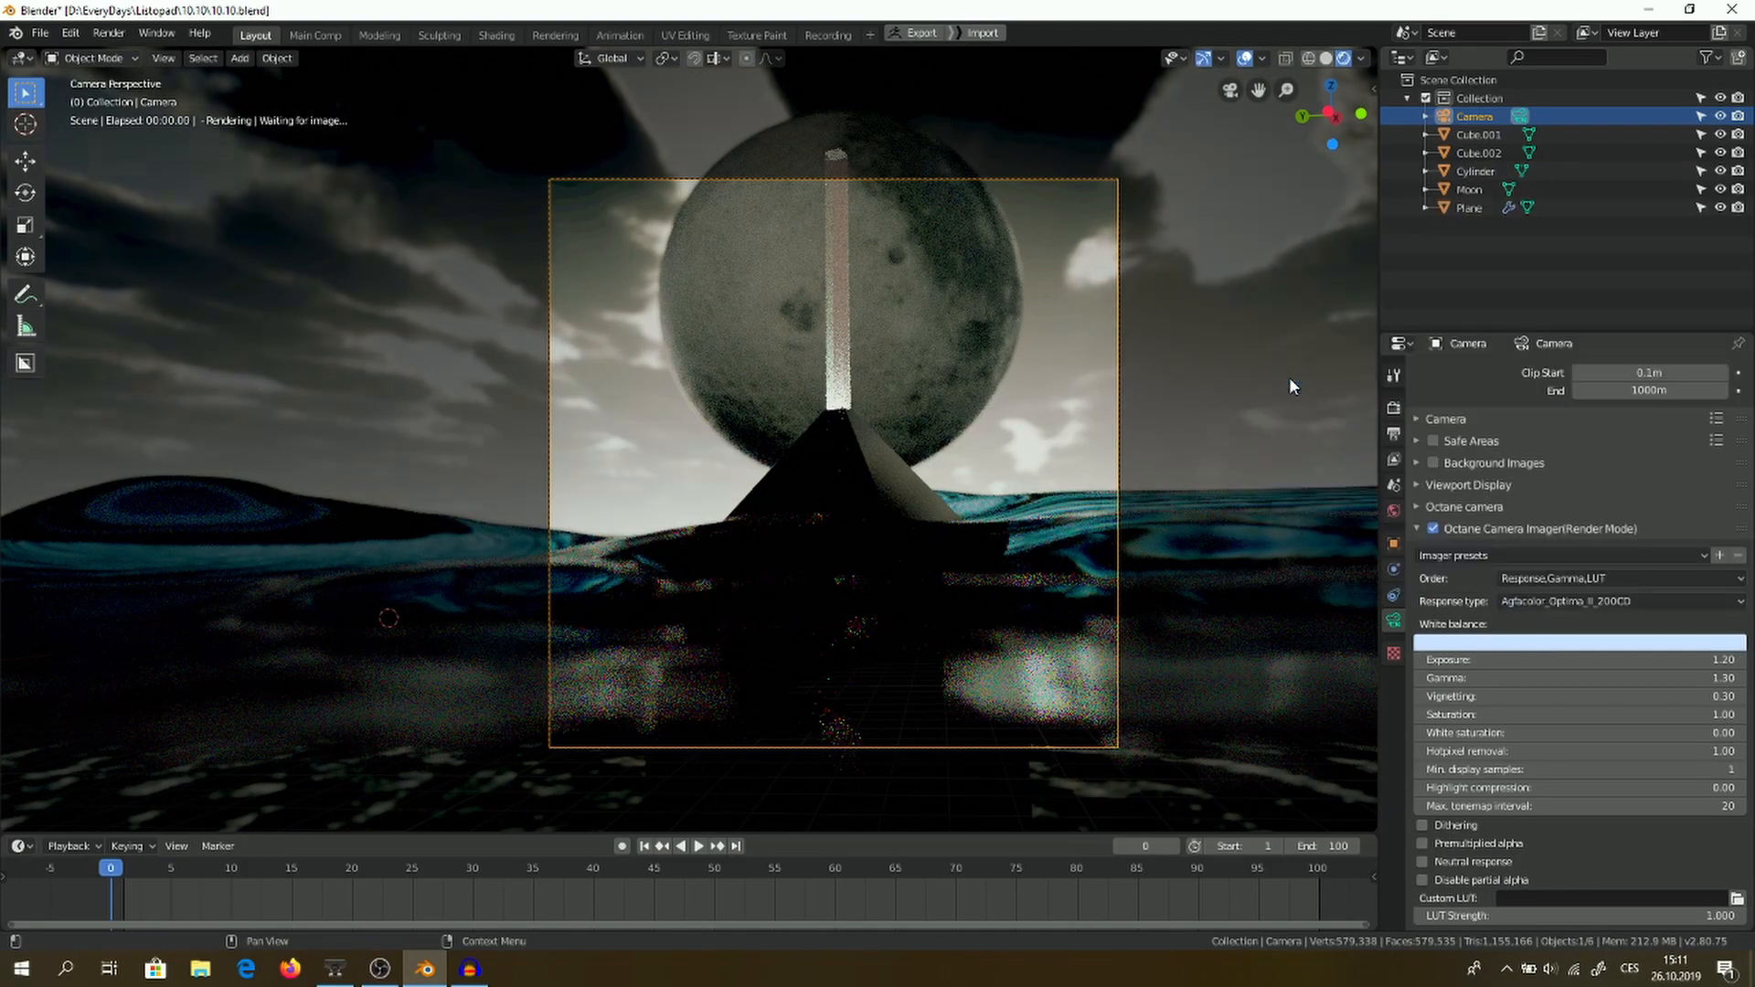
- Change the imager's white balance colour to a light orange to give the render a blue tint
click(1483, 642)
click(1636, 505)
drag(1635, 504, 1639, 485)
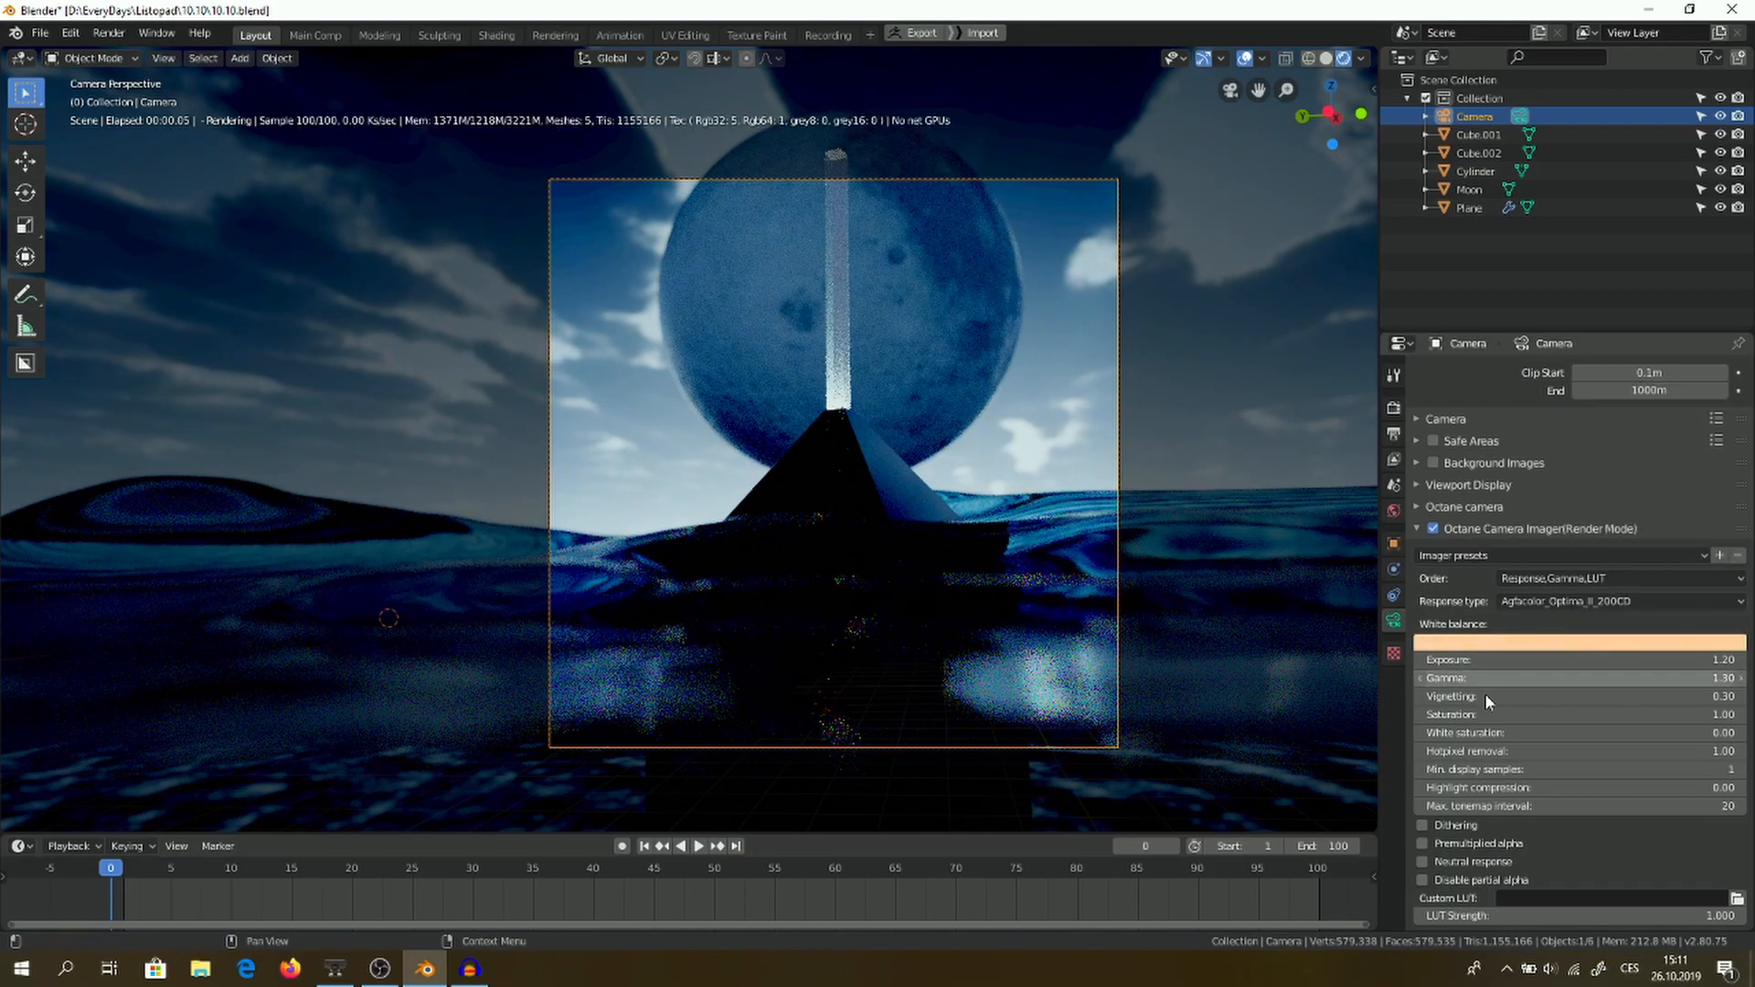
- Set the imager's vignetting to 0.65, saturation to 0.96 and white saturation to 1.00, and collapse the imager settings
drag(1618, 691, 1707, 691)
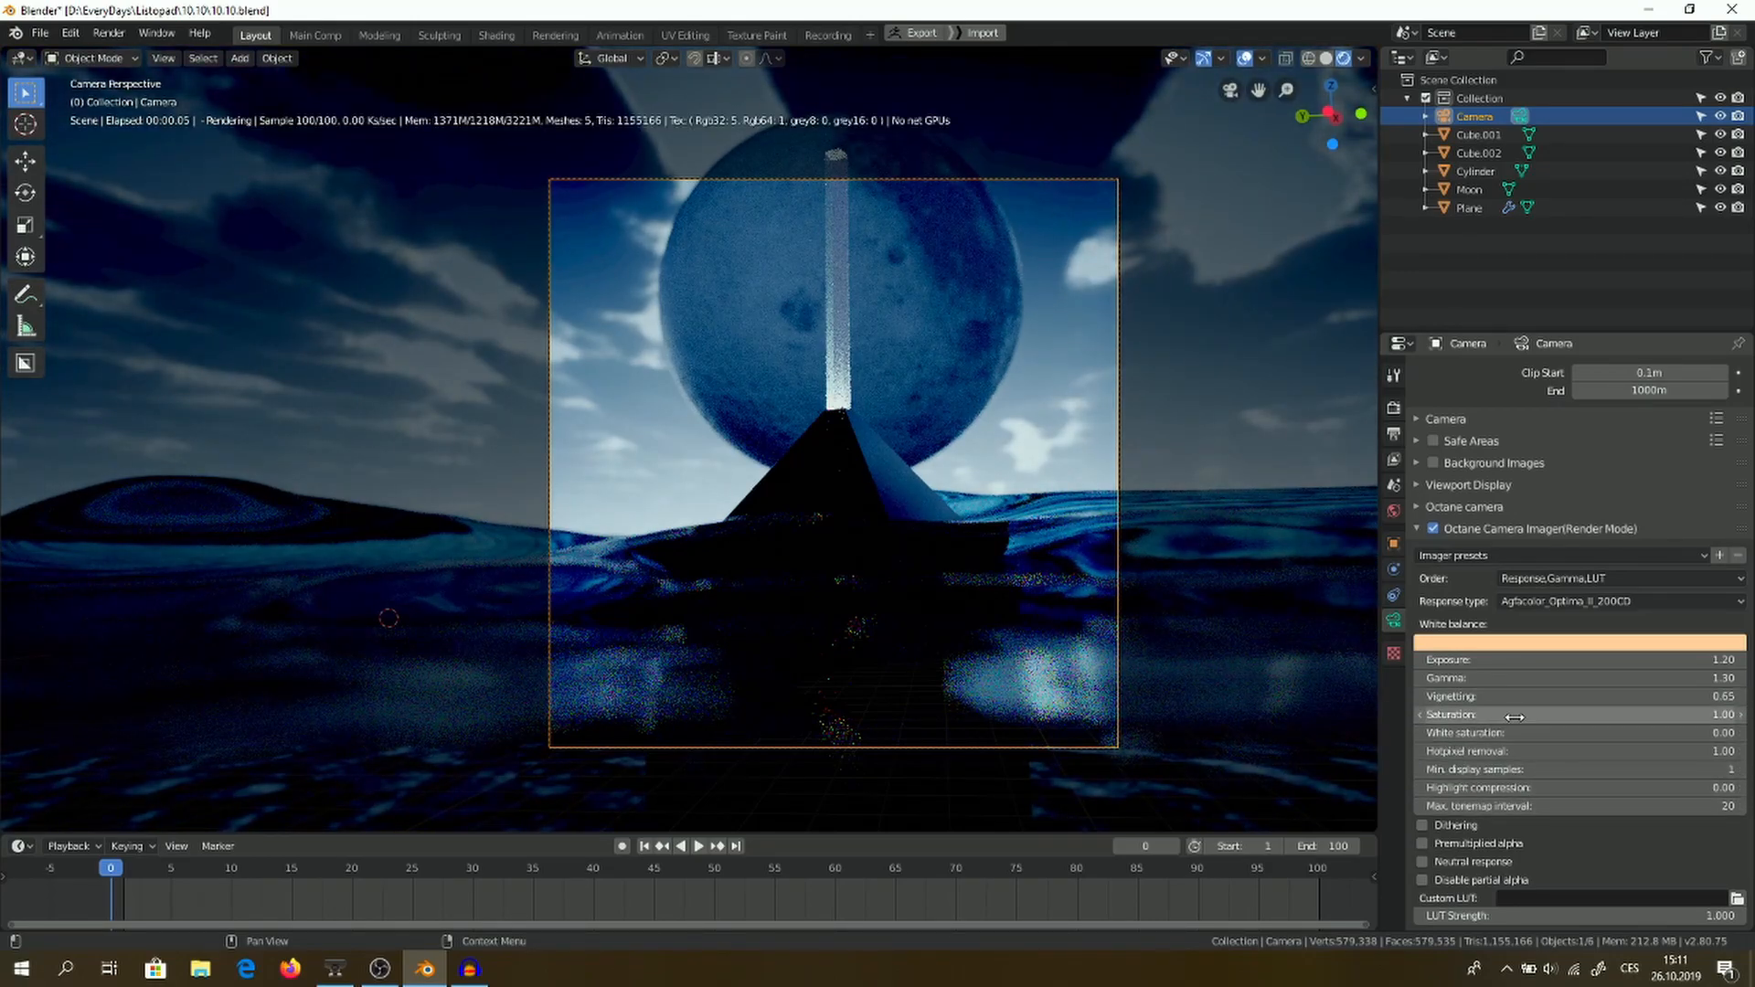
mouse_move(1515, 718)
mouse_down()
mouse_move(1531, 719)
mouse_move(1515, 721)
mouse_up()
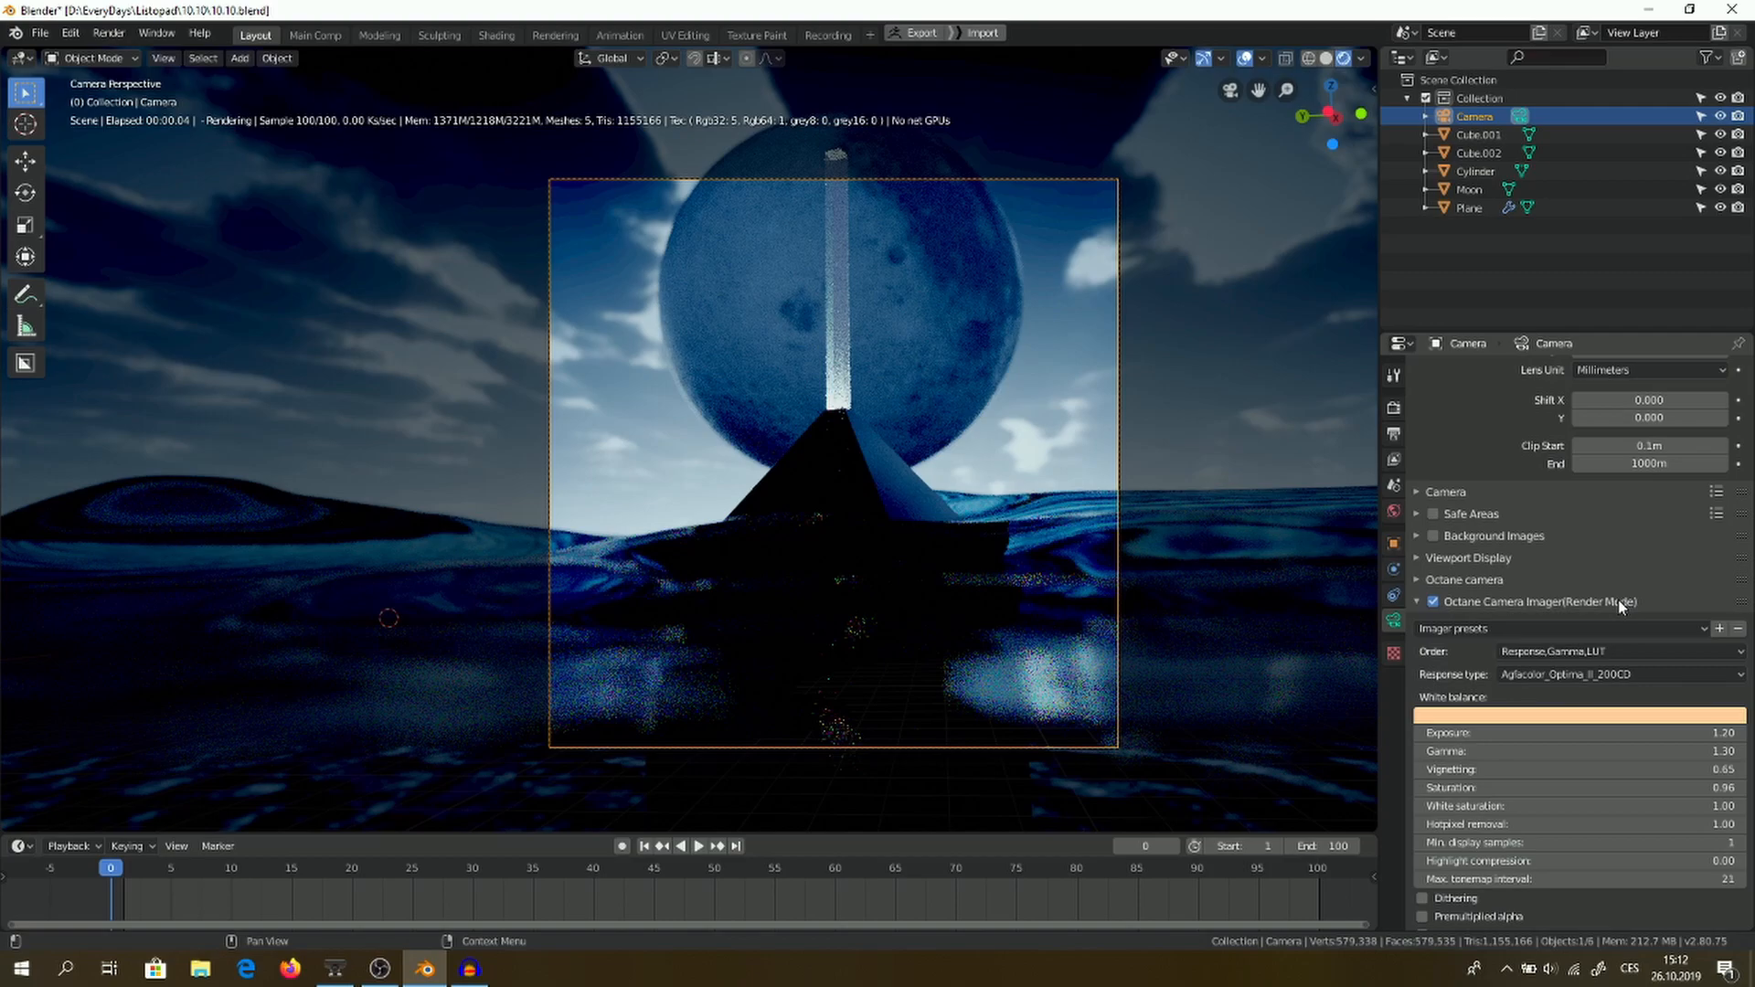
click(1618, 600)
- Expand the Octane postprocessor settings of the camera and enable the postprocessor
click(1483, 733)
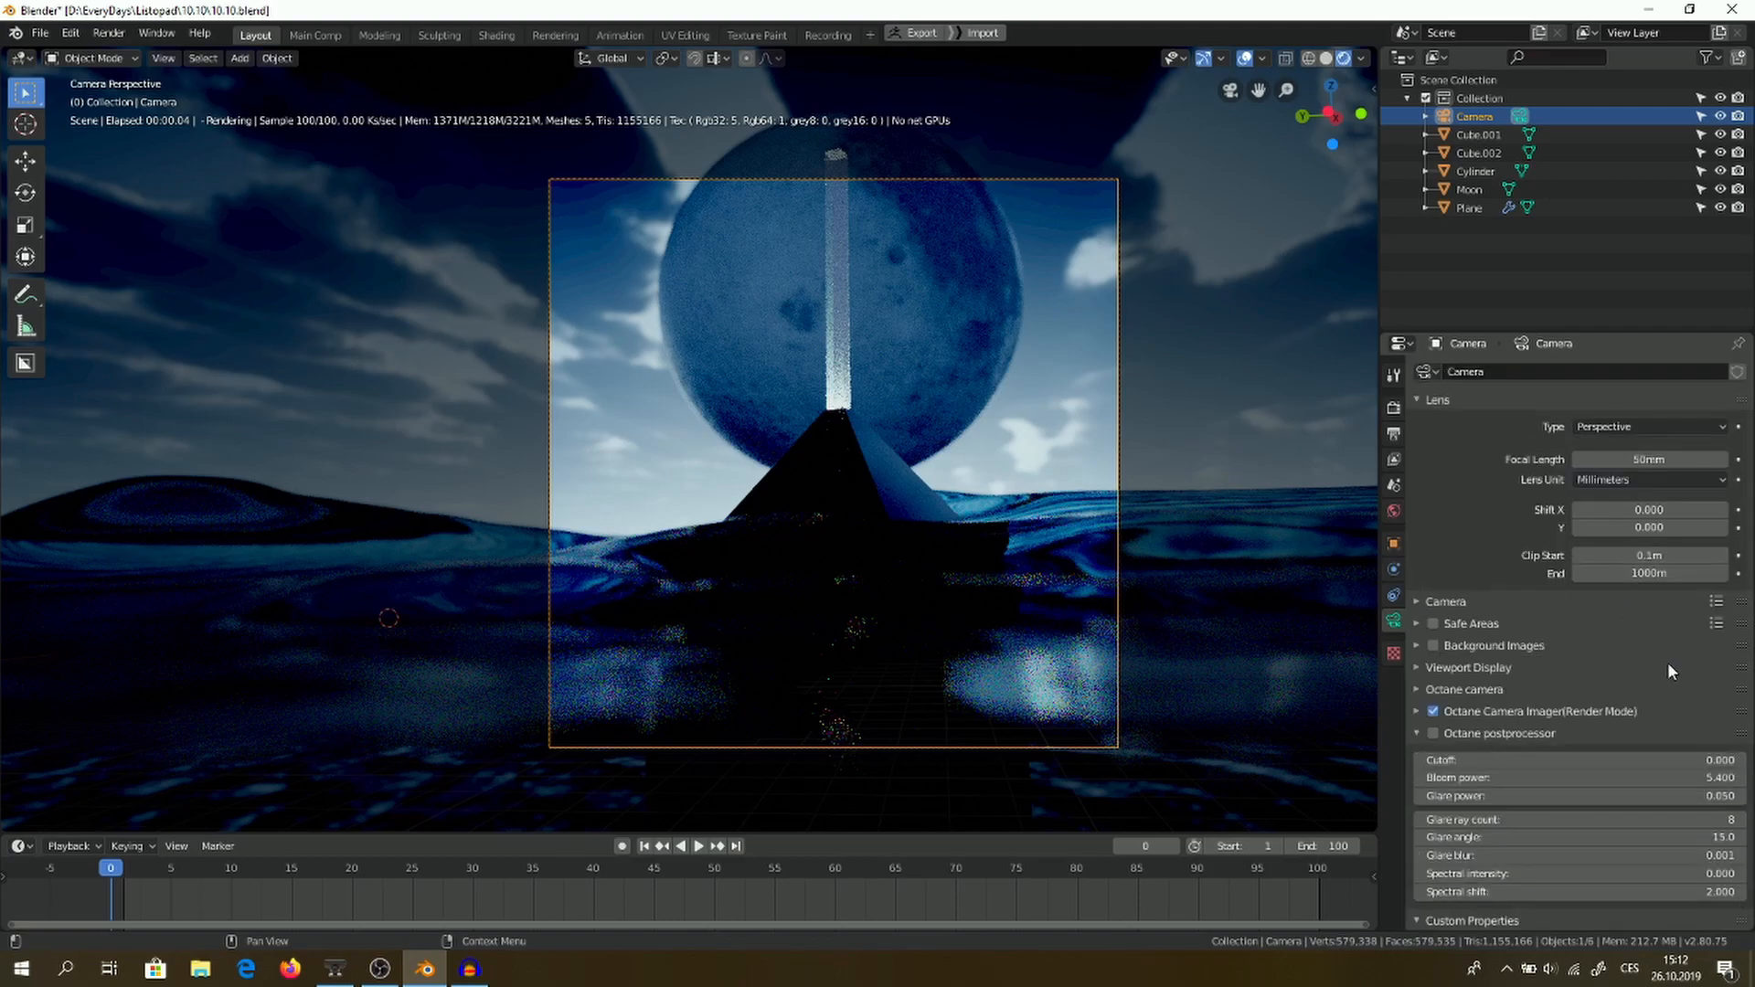
scroll(1668, 661, down, 1)
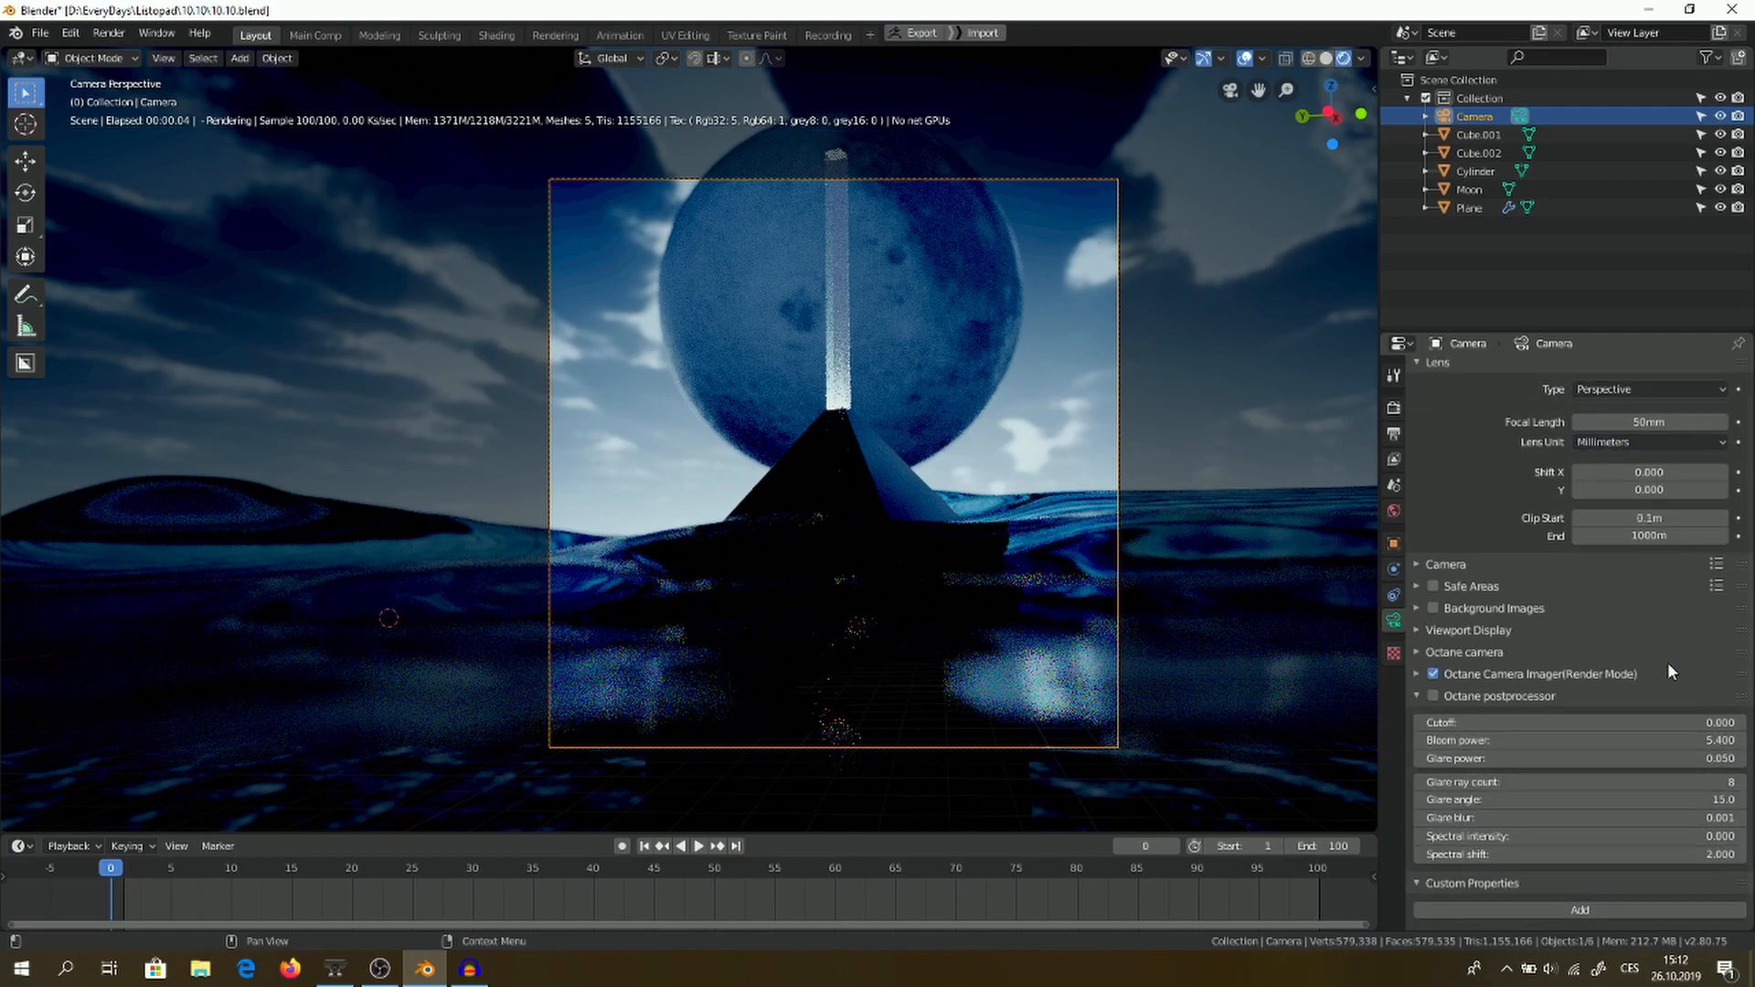
click(1435, 694)
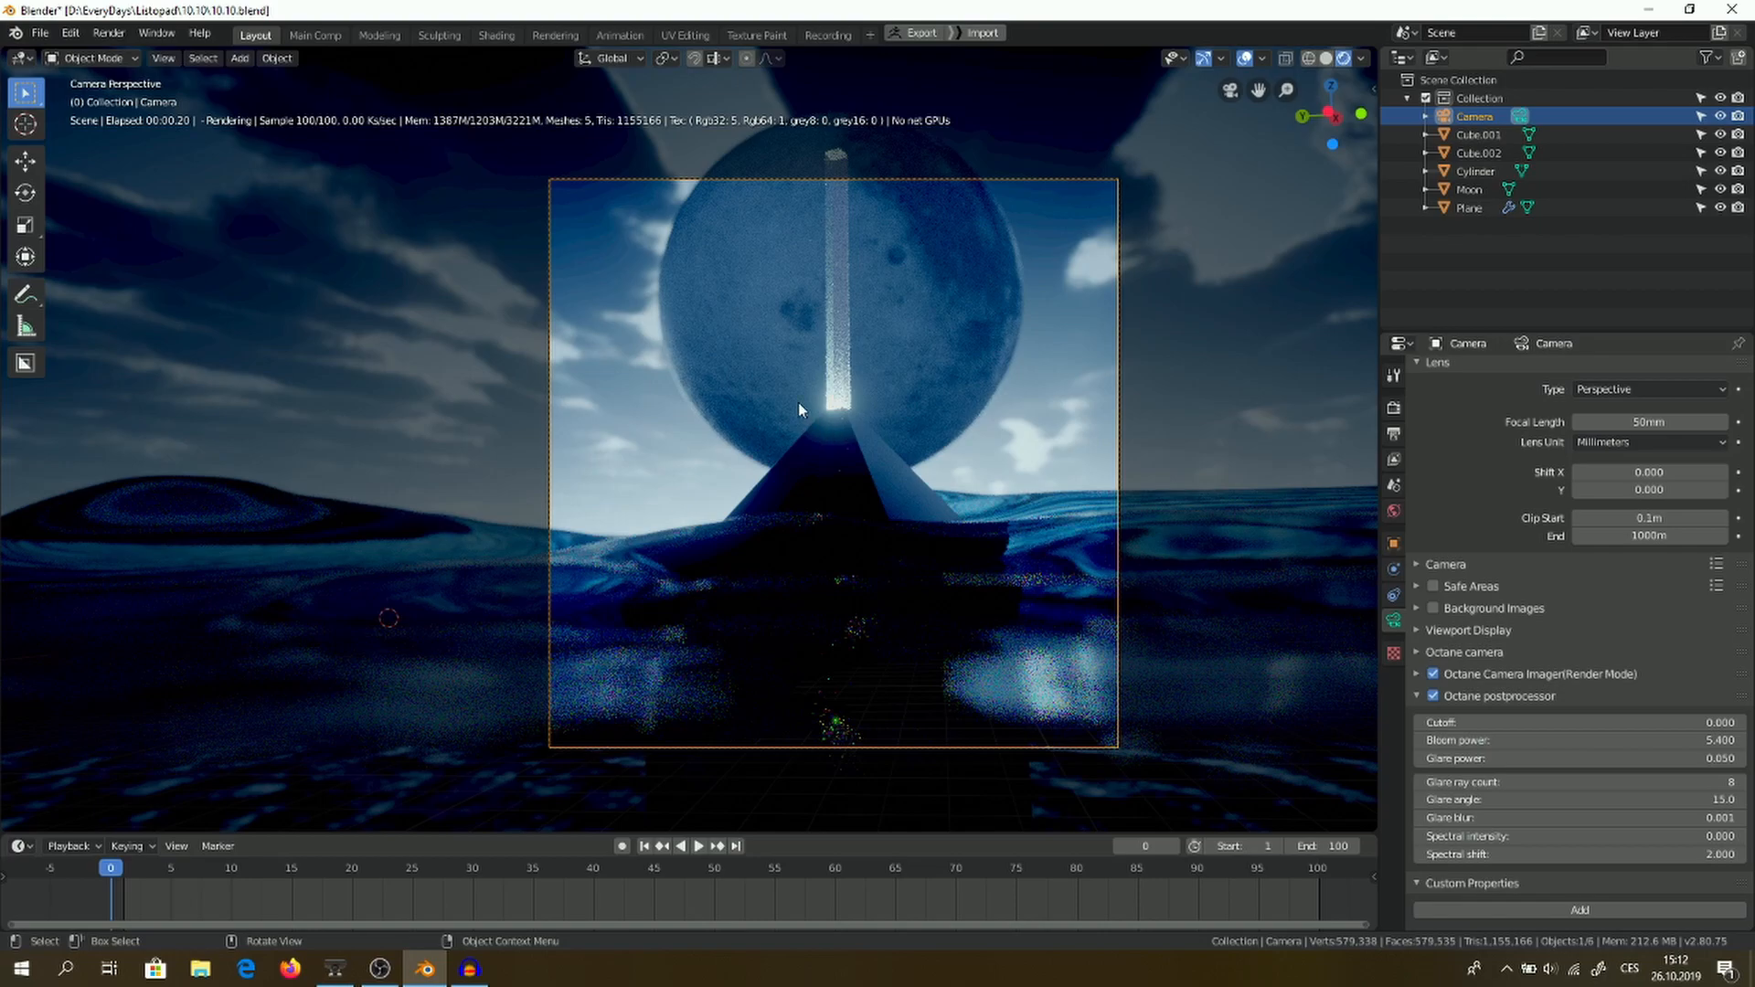
scroll(1481, 694, up, 1)
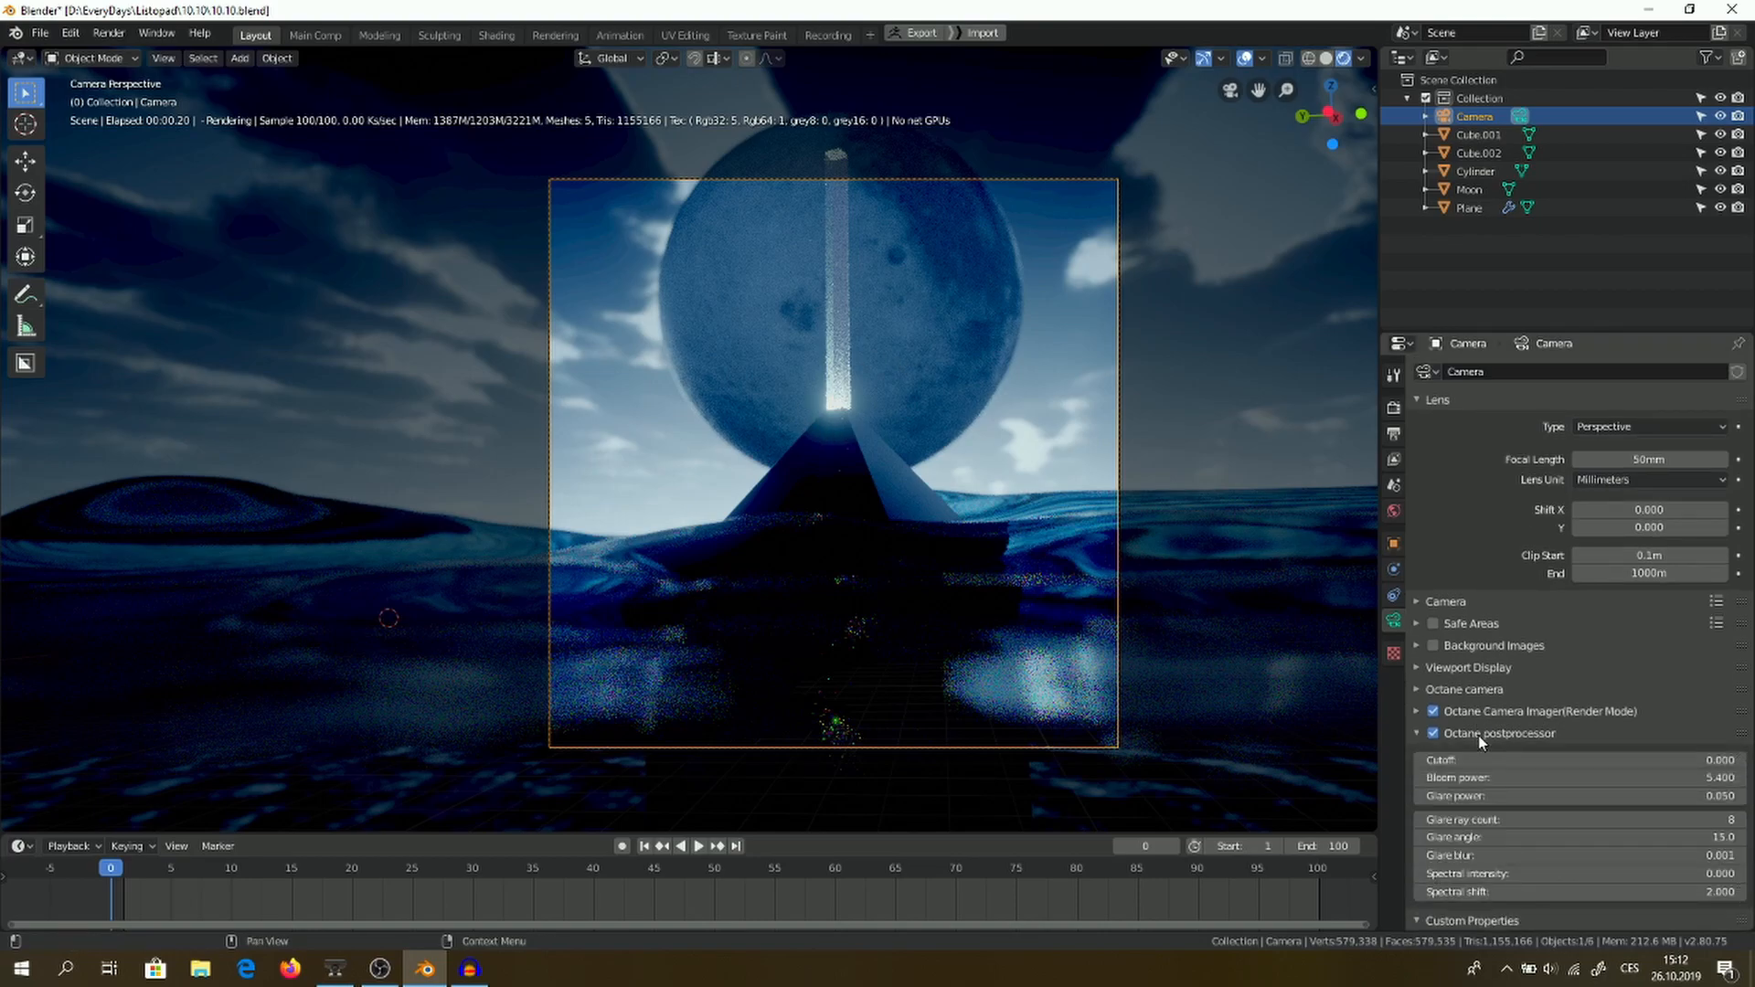
- Set the postprocessor's cutoff to 2.040 and bloom power to 66.190
scroll(1478, 735, down, 1)
drag(1608, 729, 1709, 724)
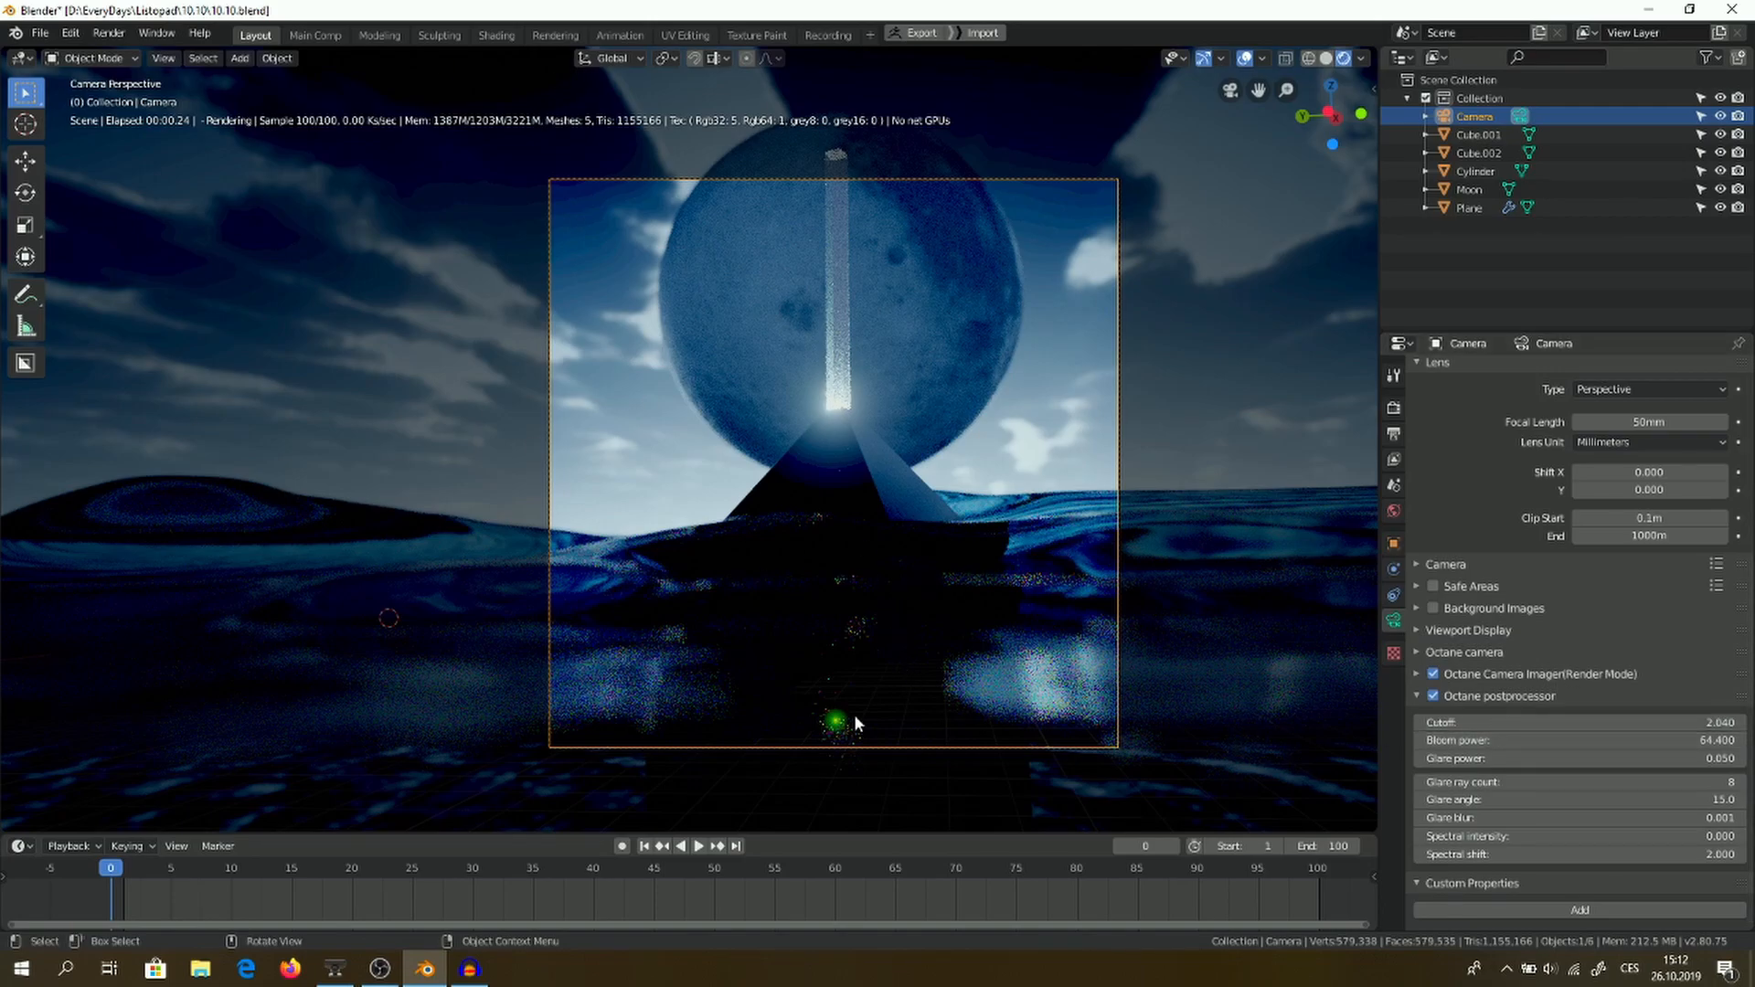
drag(1500, 739, 1536, 740)
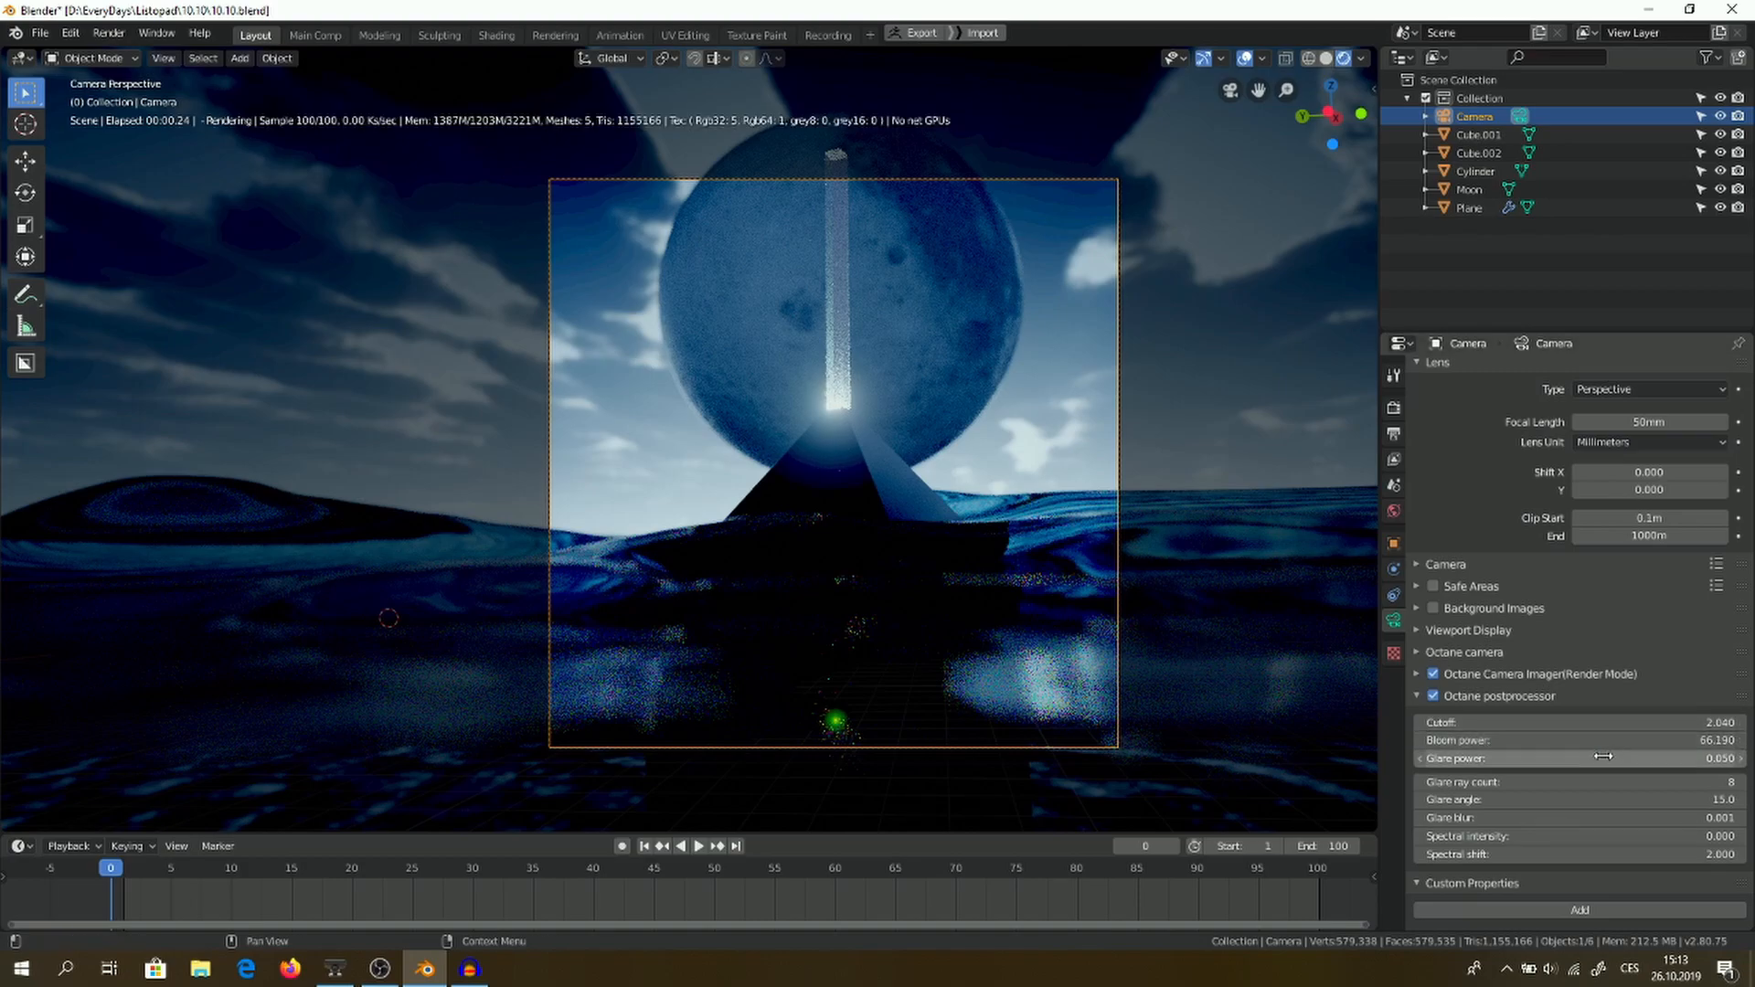
- Set the postprocessor's glare power to 1.710 and glare angle to 43.9
mouse_move(1600, 759)
mouse_down()
mouse_move(1637, 759)
mouse_move(1599, 758)
mouse_up()
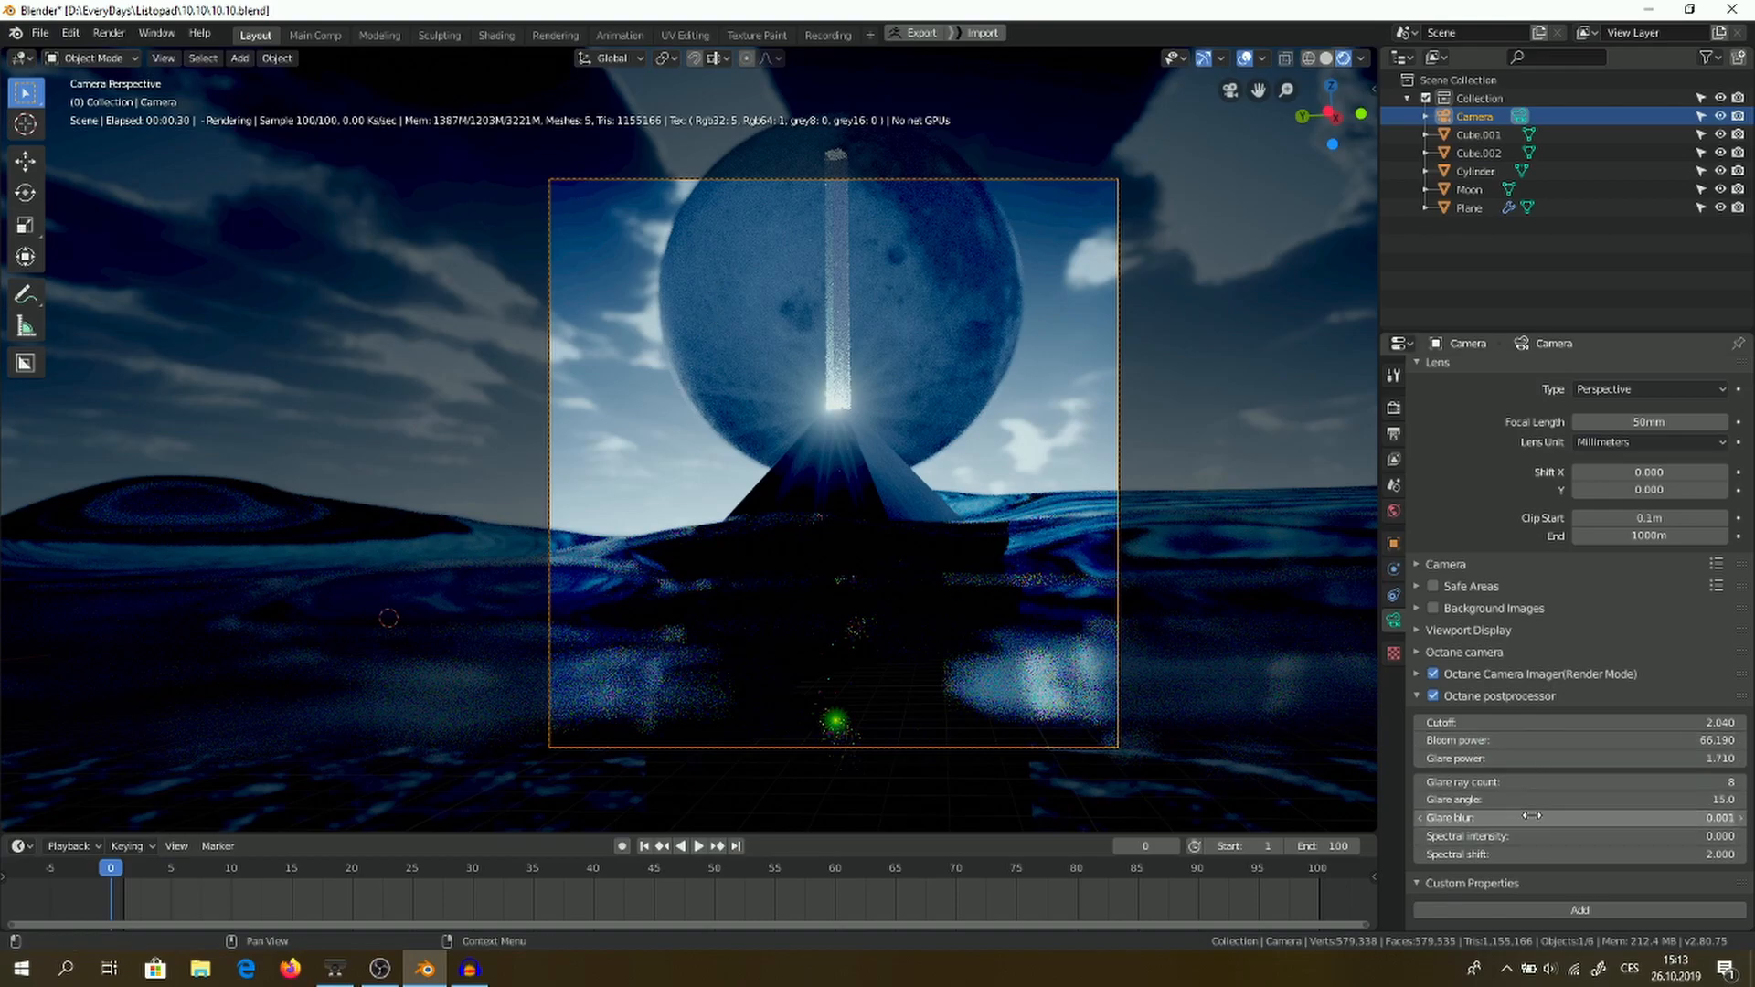
drag(1573, 799, 1656, 799)
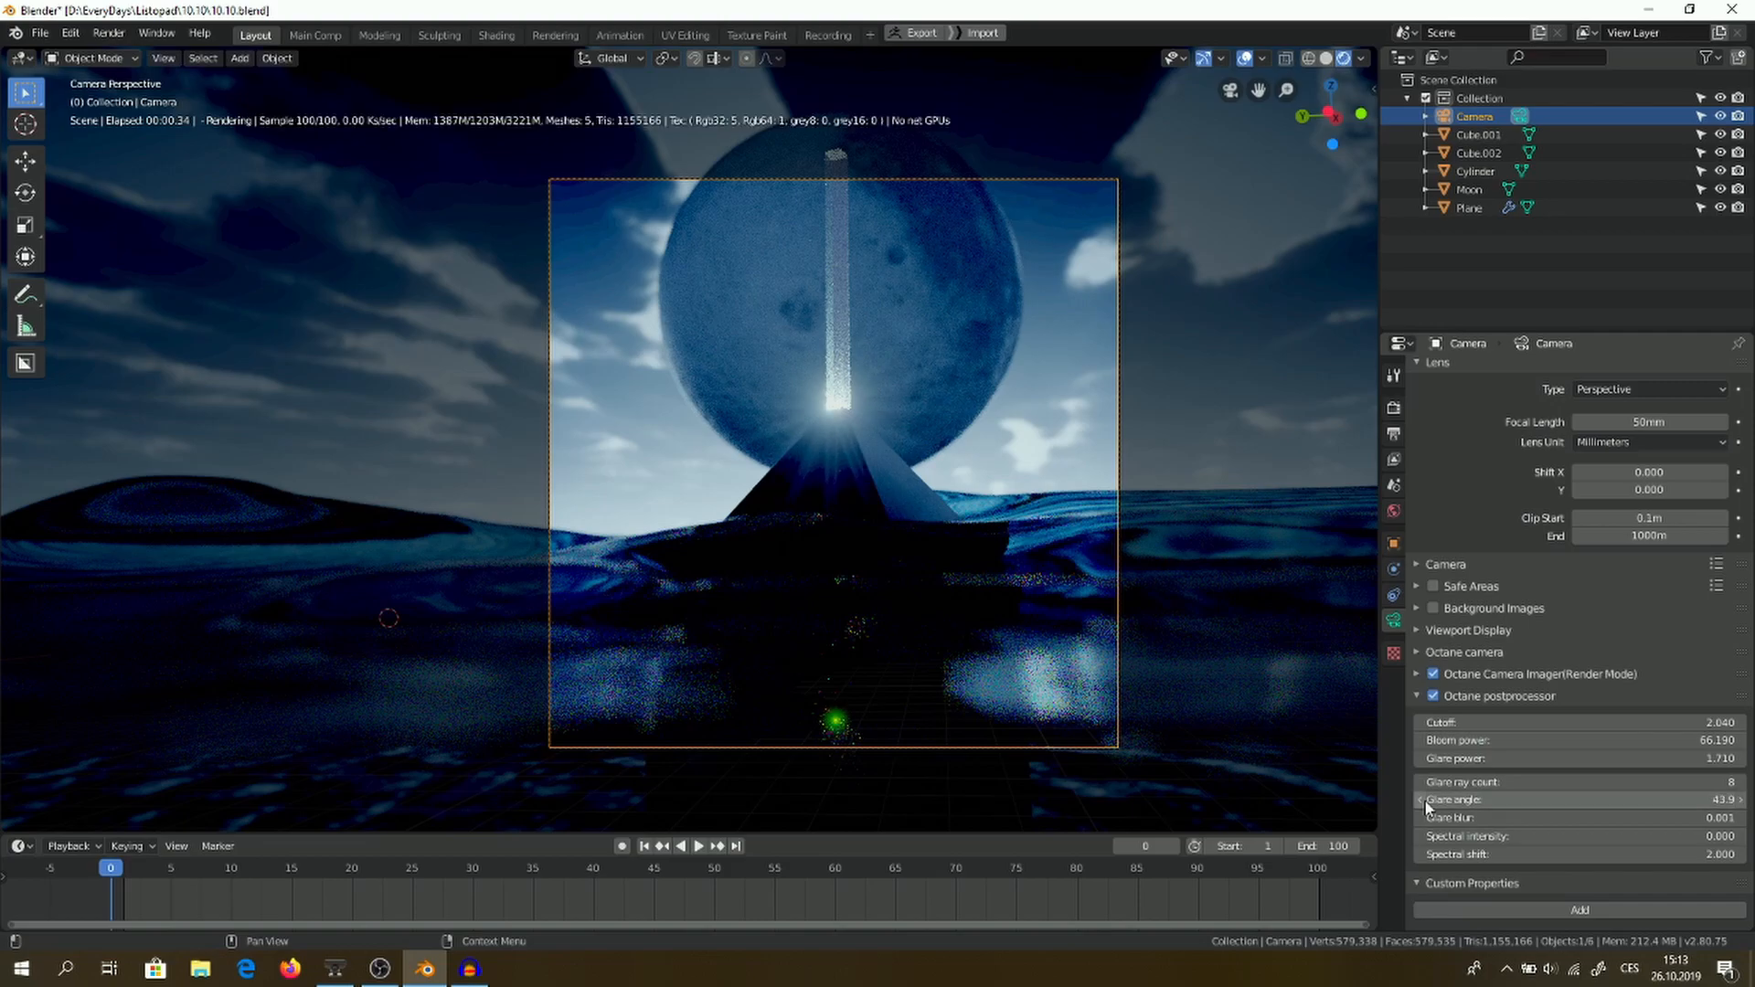
right_click(1509, 805)
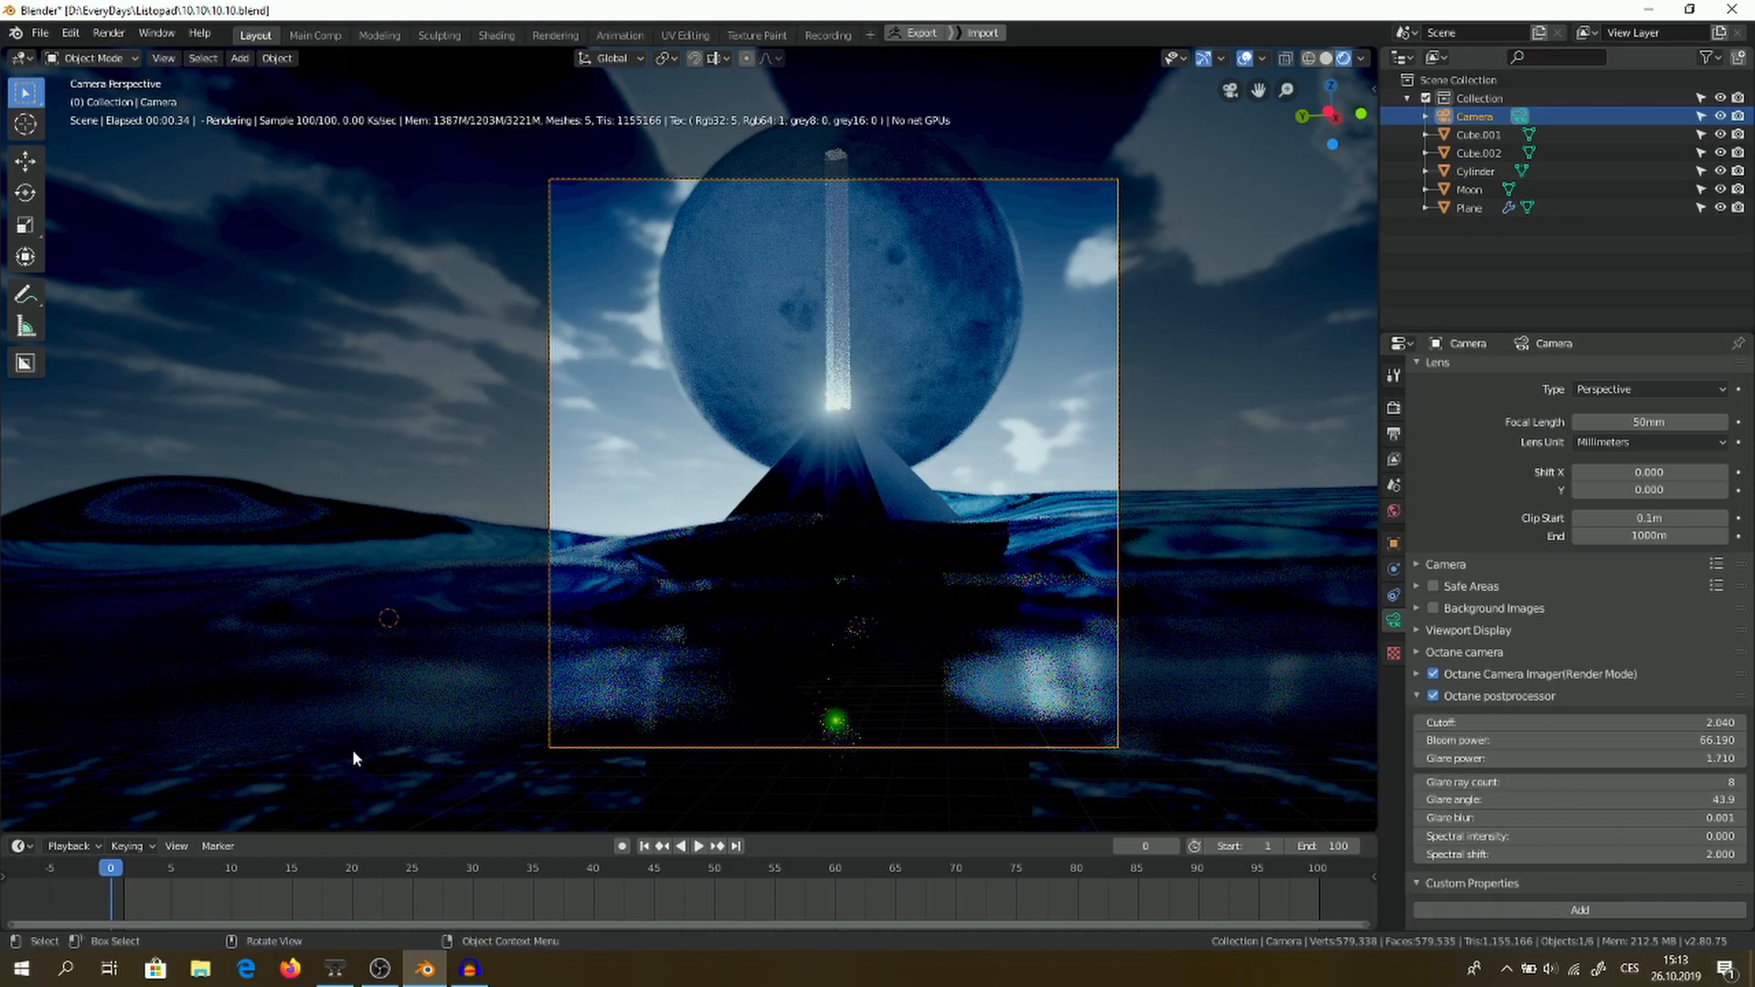
- Move the timeline to frame 15, set the glare blur to 0.049 and collapse the postprocessor settings
click(291, 876)
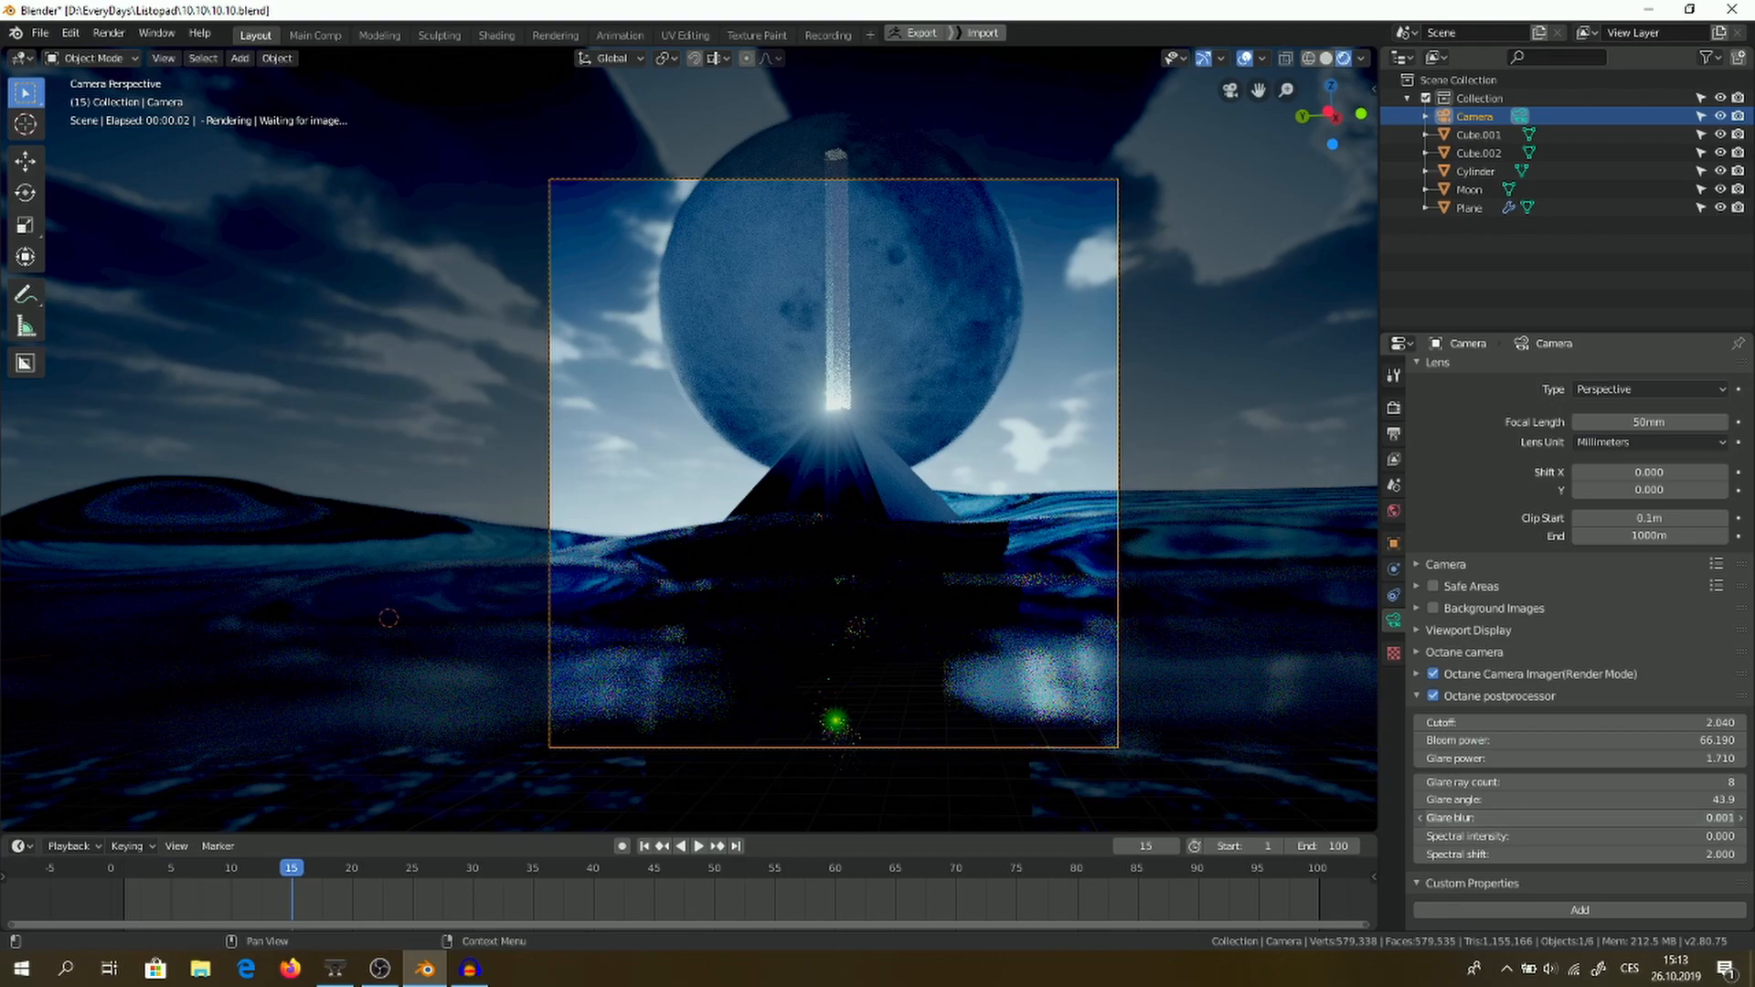
drag(1591, 818, 1568, 818)
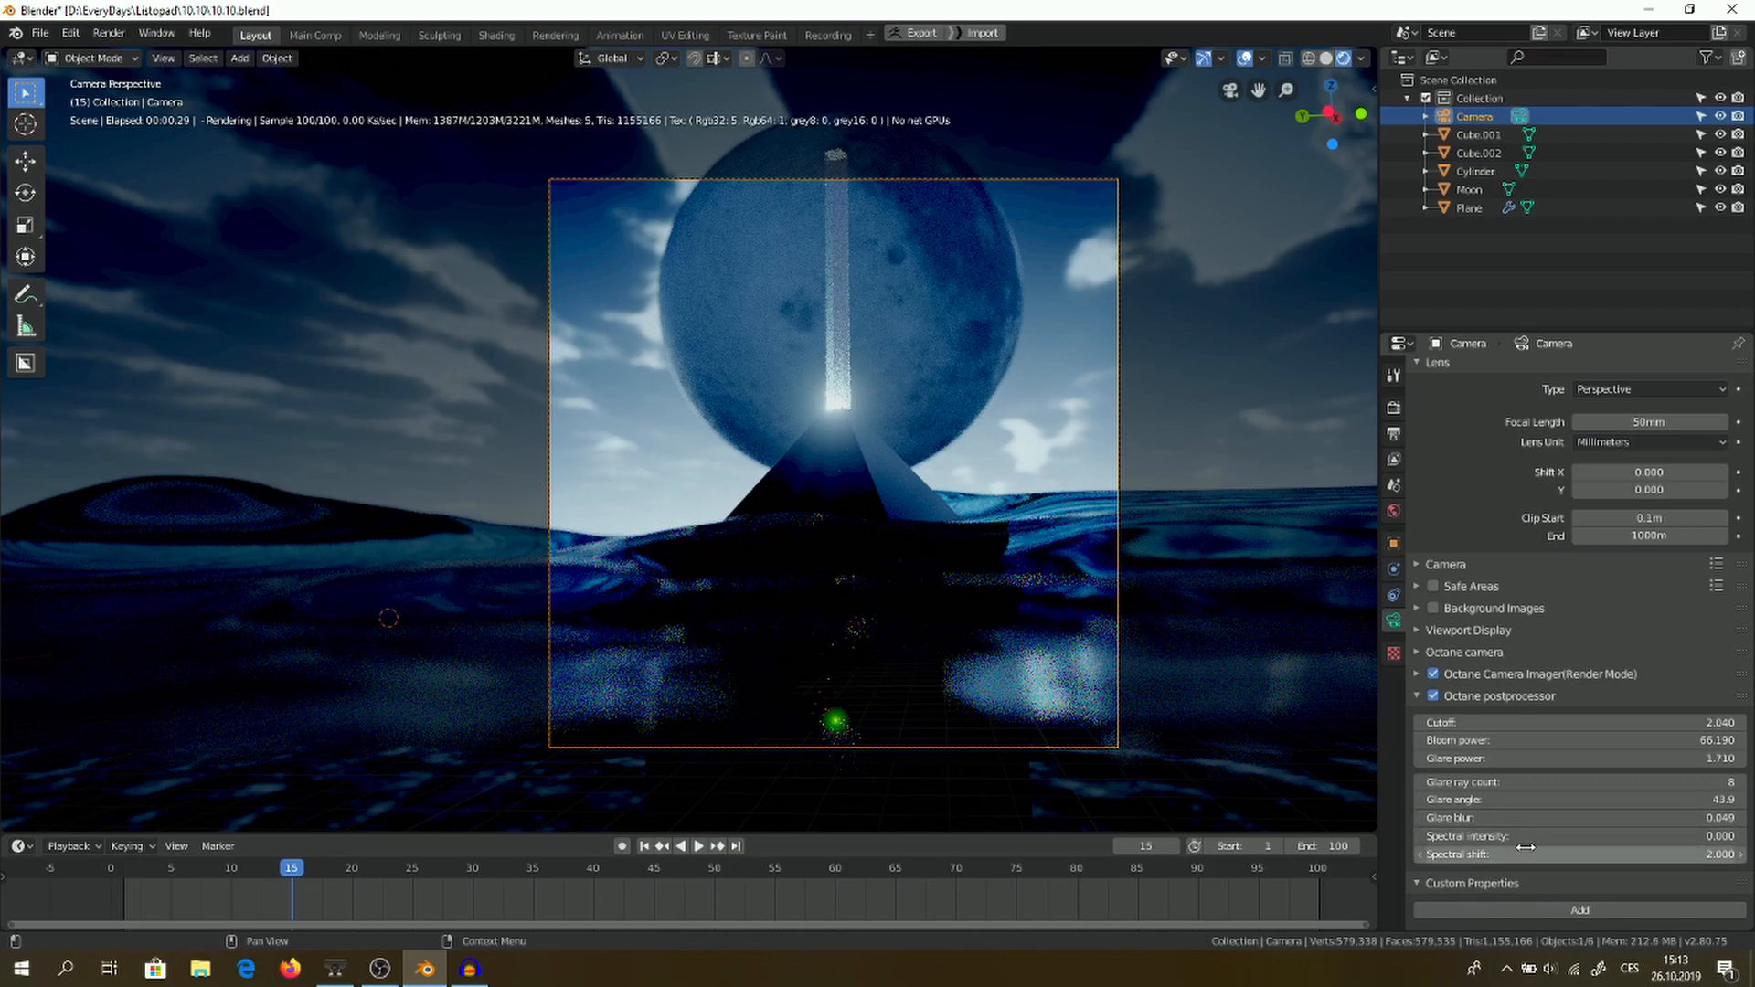
click(1460, 696)
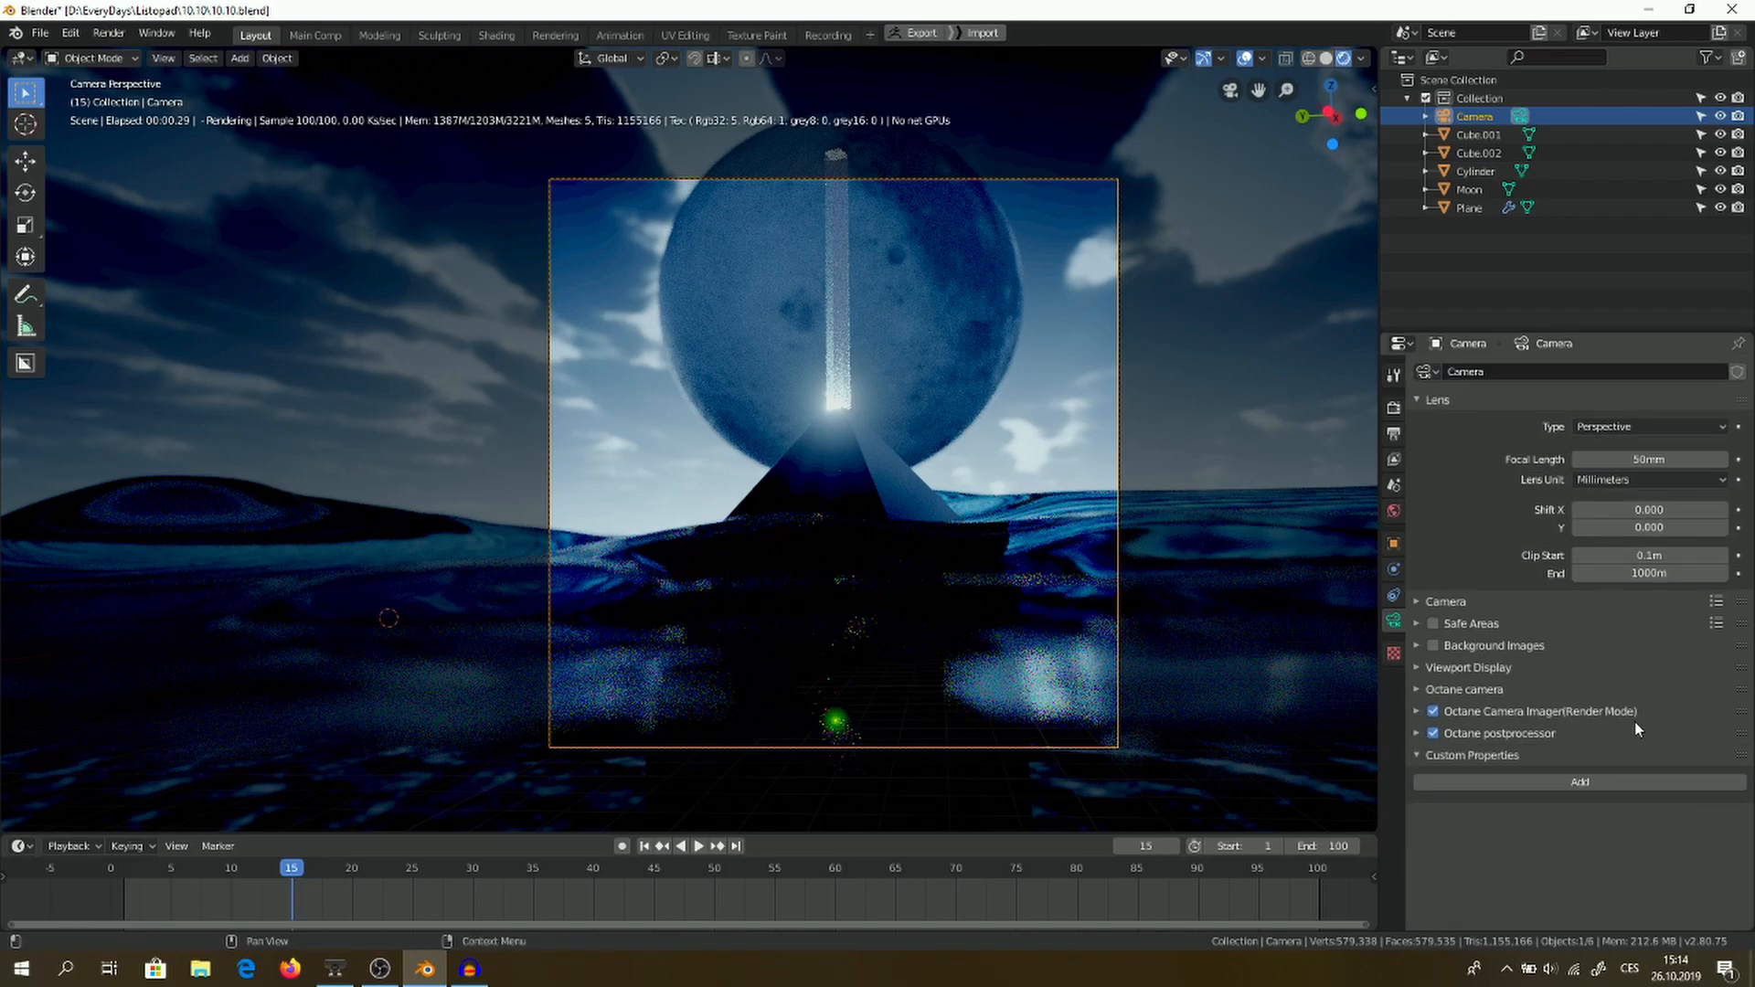